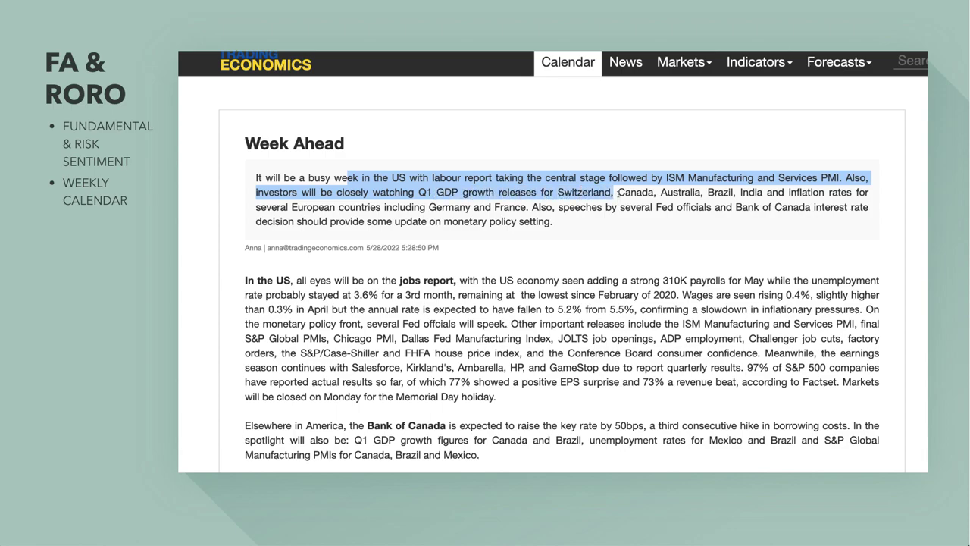
Highlight summary phrases covering Canada, Switzerland, the European countries and the Fed officials' speeches
drag(621, 192, 665, 193)
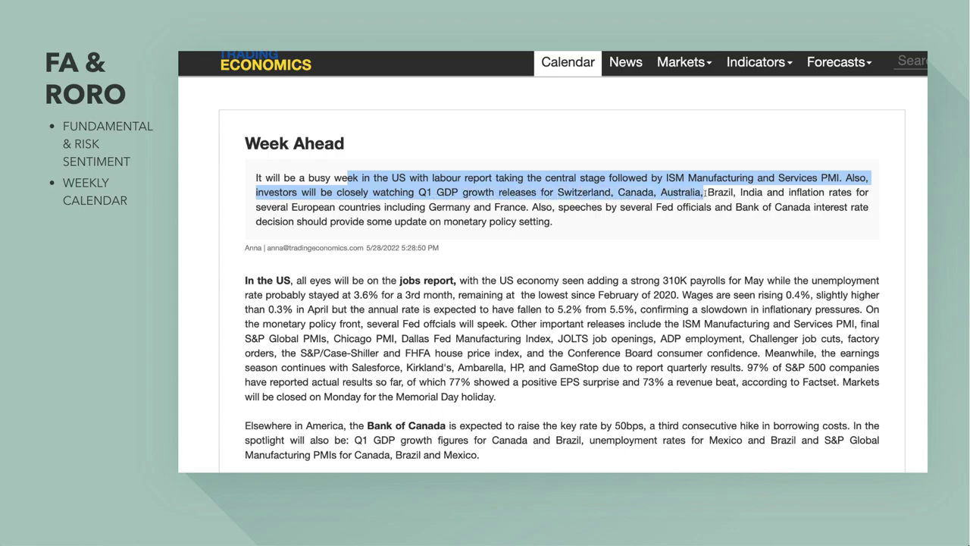
mouse_move(649, 194)
mouse_down()
mouse_move(586, 193)
mouse_move(654, 194)
mouse_up()
drag(272, 207, 322, 207)
drag(397, 208, 562, 207)
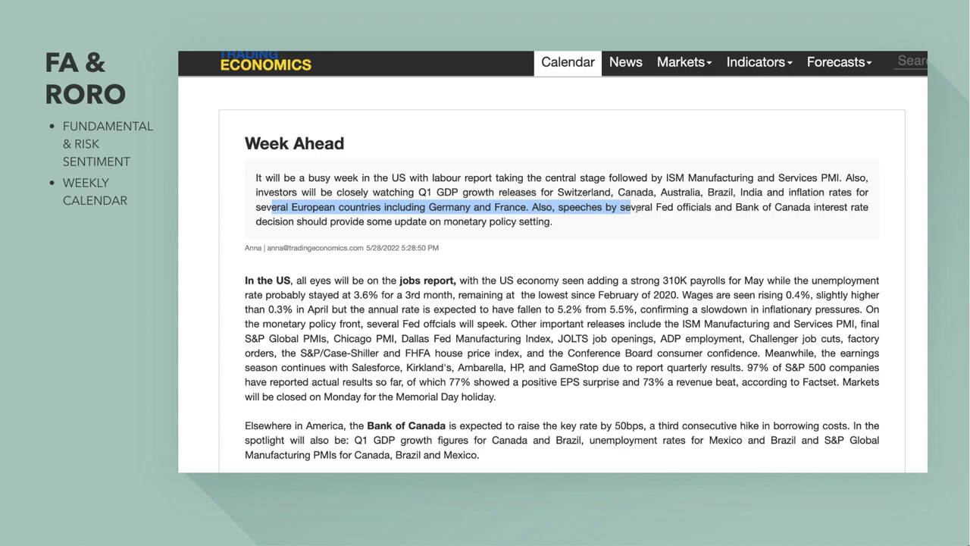
drag(652, 207, 542, 211)
Clear that highlight and highlight the Bank of Canada monetary policy sentence instead
click(683, 220)
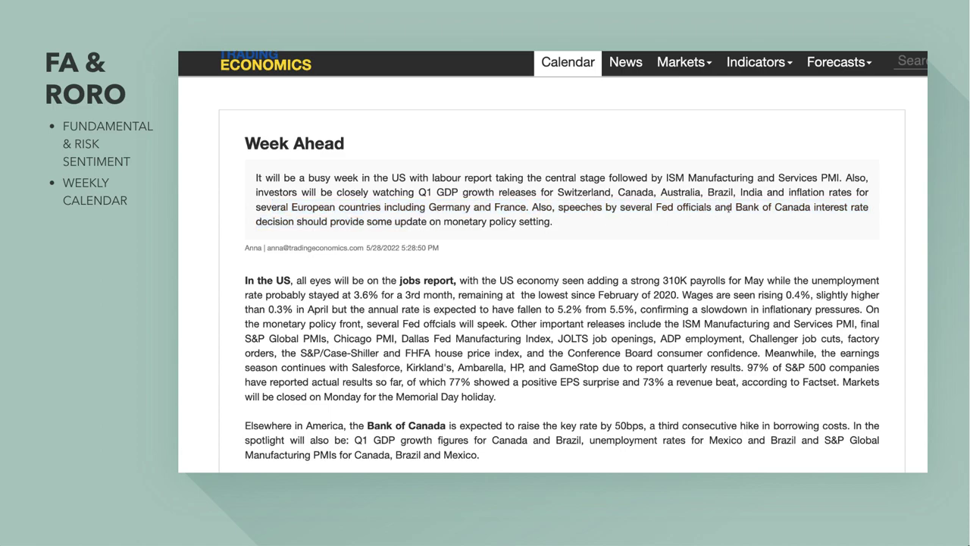
drag(735, 209, 327, 221)
drag(419, 226, 544, 221)
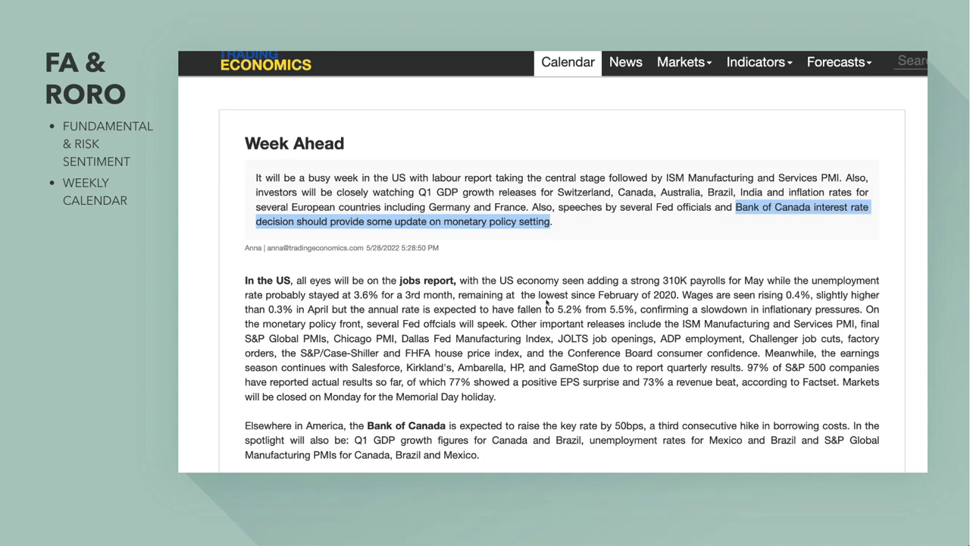
Scroll through the Week Ahead article, then go back to the Trading Economics home page
scroll(579, 349, down, 4)
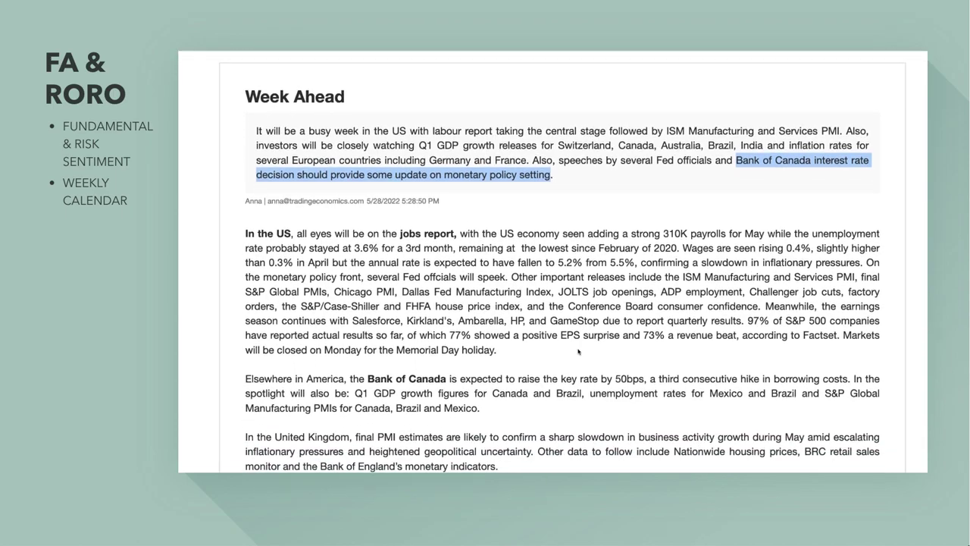
scroll(546, 172, down, 1)
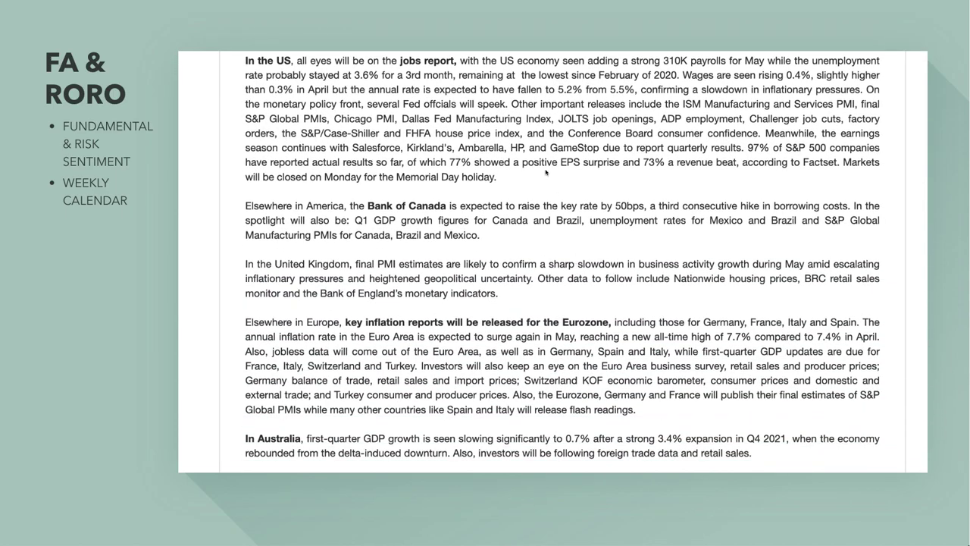
scroll(517, 391, down, 3)
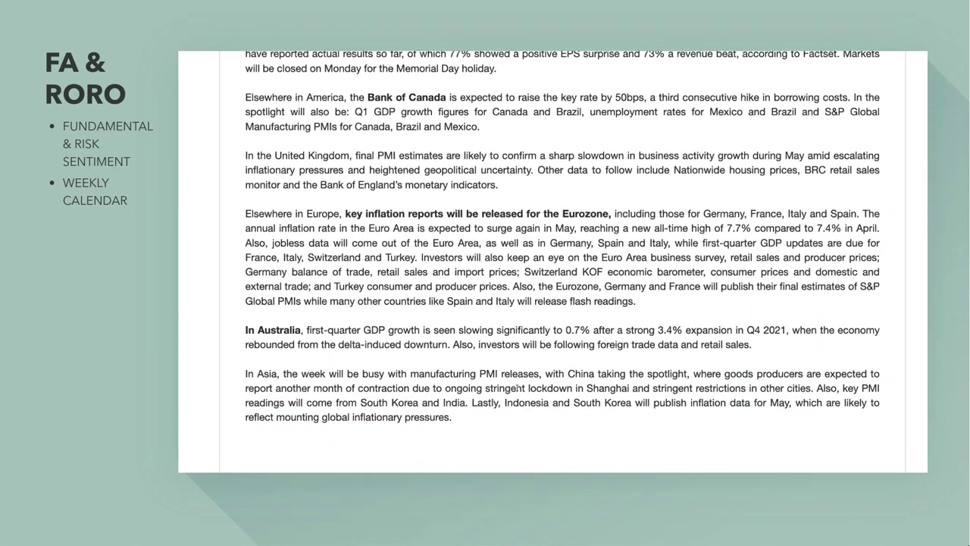
scroll(536, 315, up, 8)
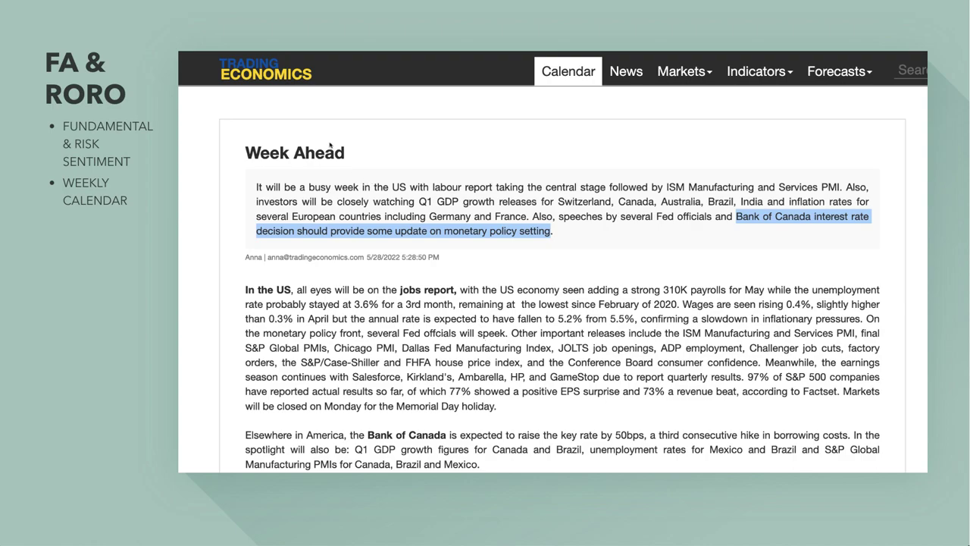
click(271, 72)
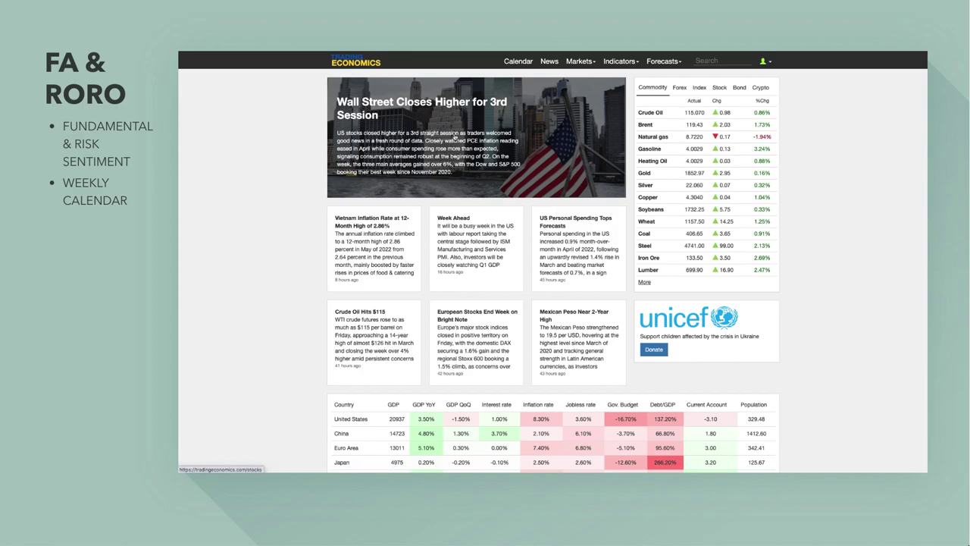
Open the Week Ahead article and briefly highlight its body, then advance to the US Dollar Index slide
click(455, 220)
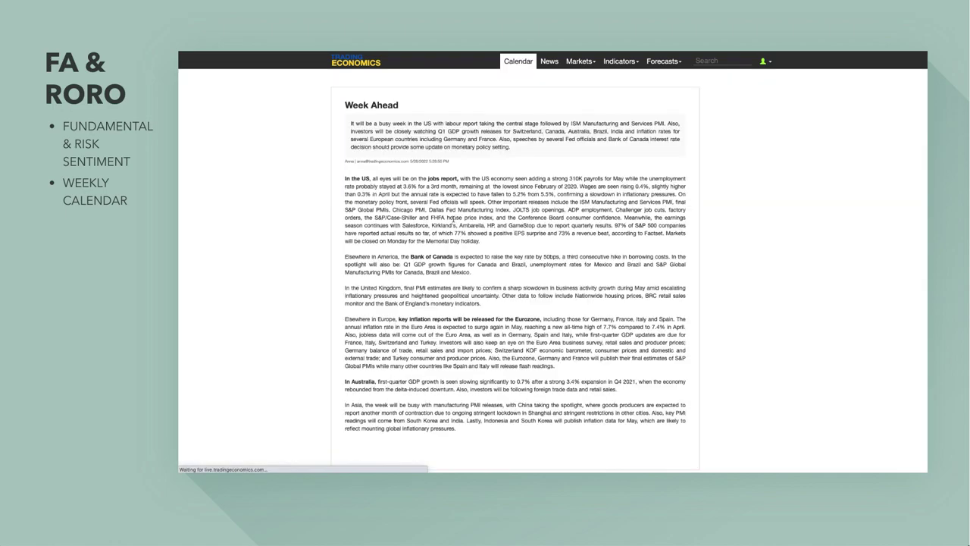
drag(392, 186, 635, 434)
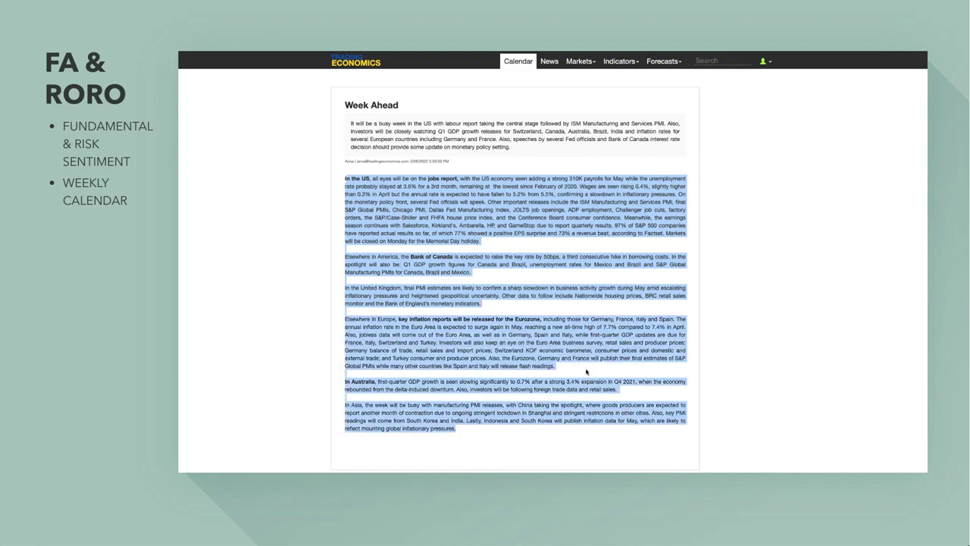
click(565, 325)
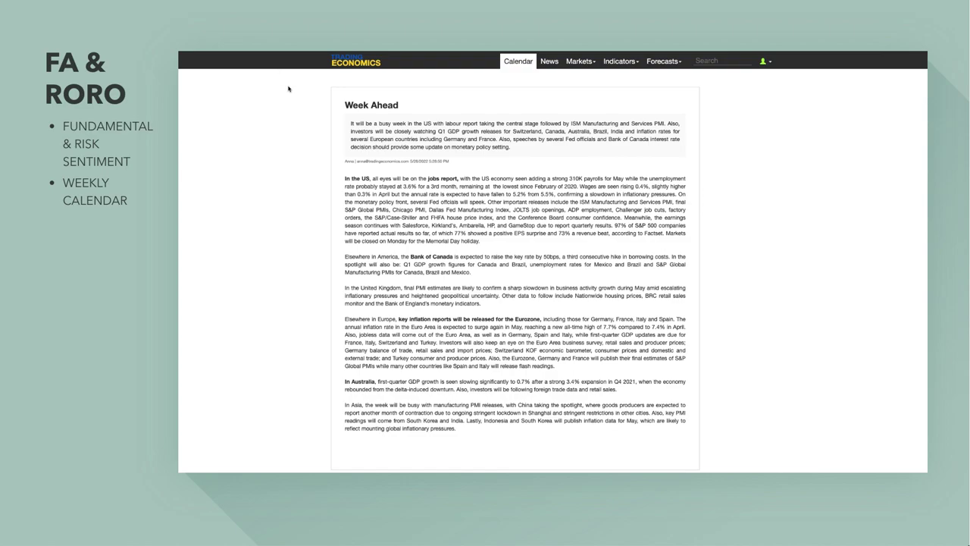
key(Right)
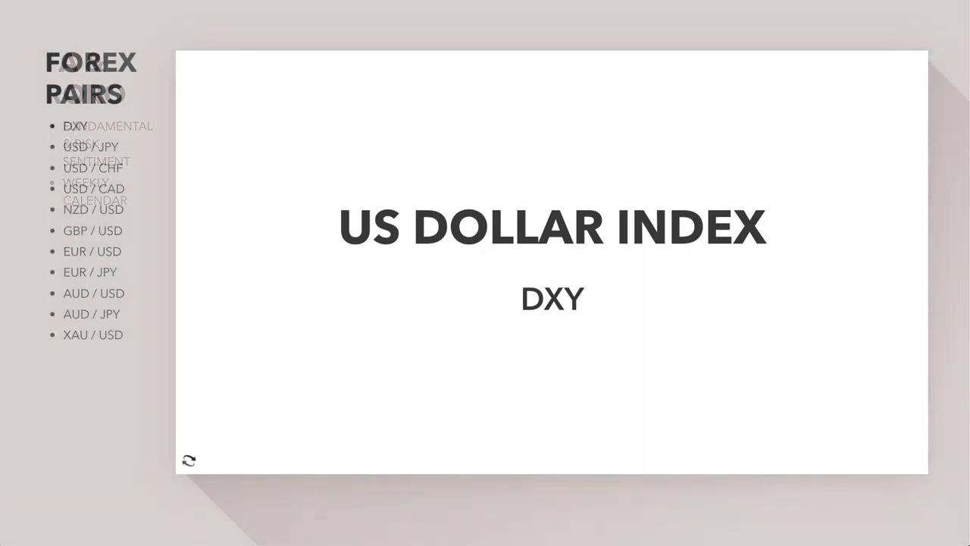
Advance from the US Dollar Index title slide to the annotated DXY daily chart
key(Right)
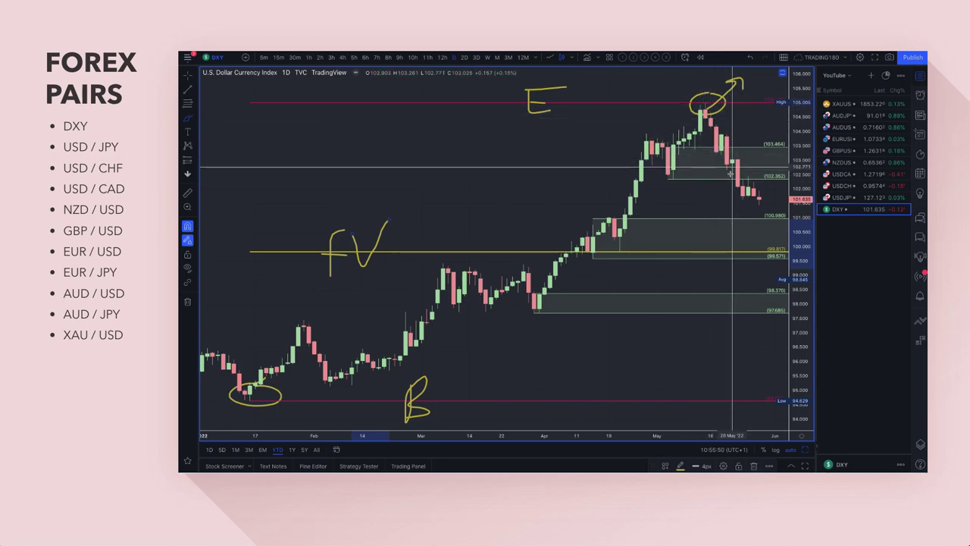
Brush a question mark over the recent candles and a V path down to the FV line
mouse_move(753, 146)
mouse_down()
mouse_move(765, 143)
mouse_move(760, 156)
mouse_up()
click(761, 163)
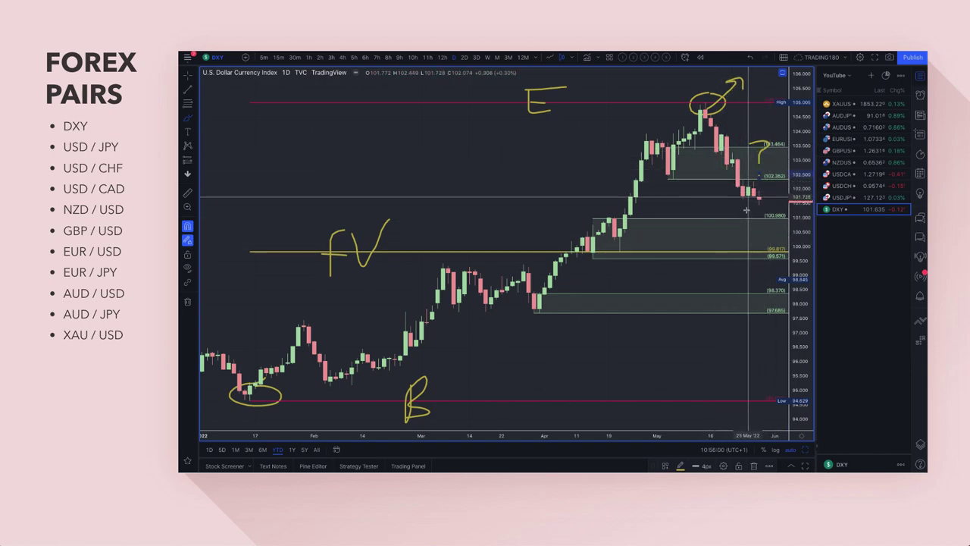
mouse_move(756, 178)
mouse_down()
mouse_move(749, 226)
mouse_move(761, 253)
mouse_move(780, 214)
mouse_move(783, 224)
mouse_up()
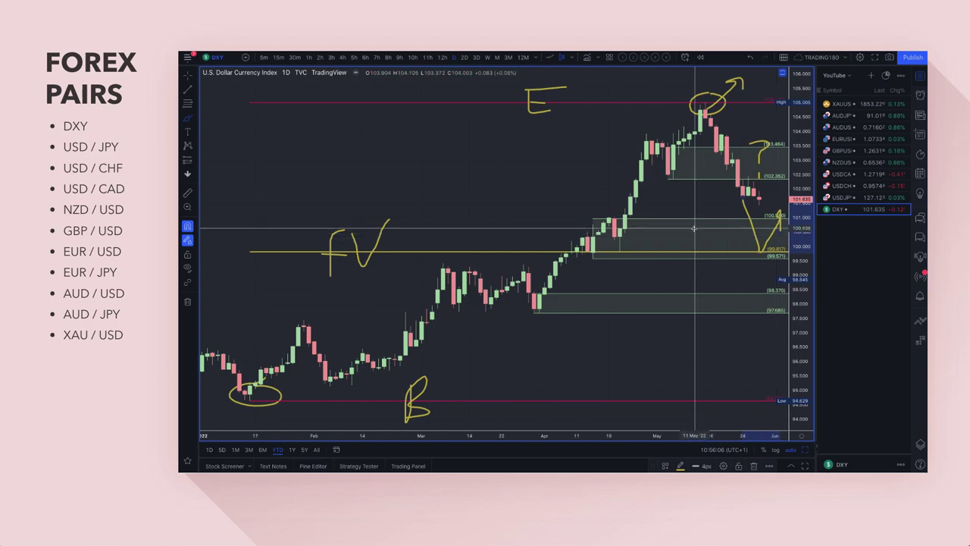
scroll(690, 226, down, 4)
scroll(688, 226, down, 2)
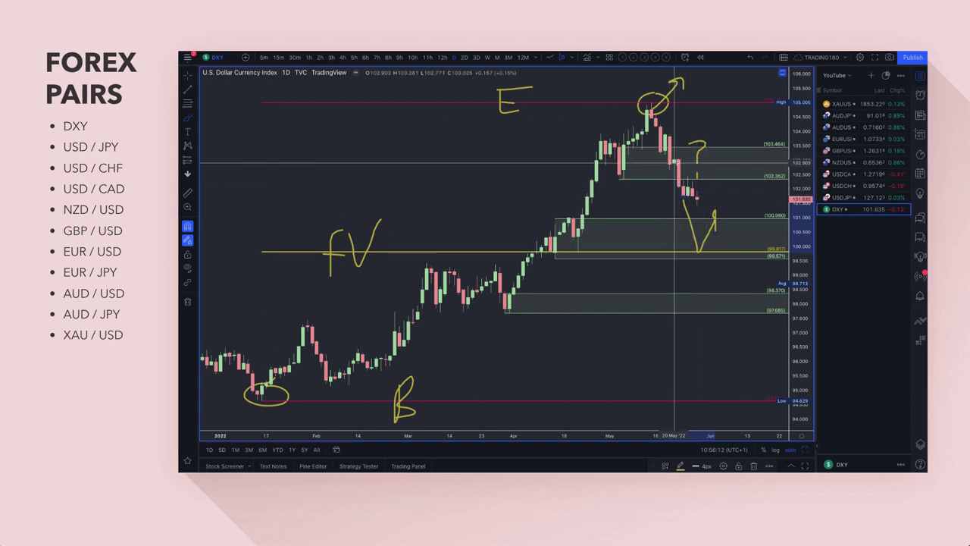
Circle the candles beside the question mark, ring it with an oval, and stroke the latest candles
mouse_move(677, 153)
mouse_down()
mouse_move(665, 174)
mouse_move(670, 164)
mouse_up()
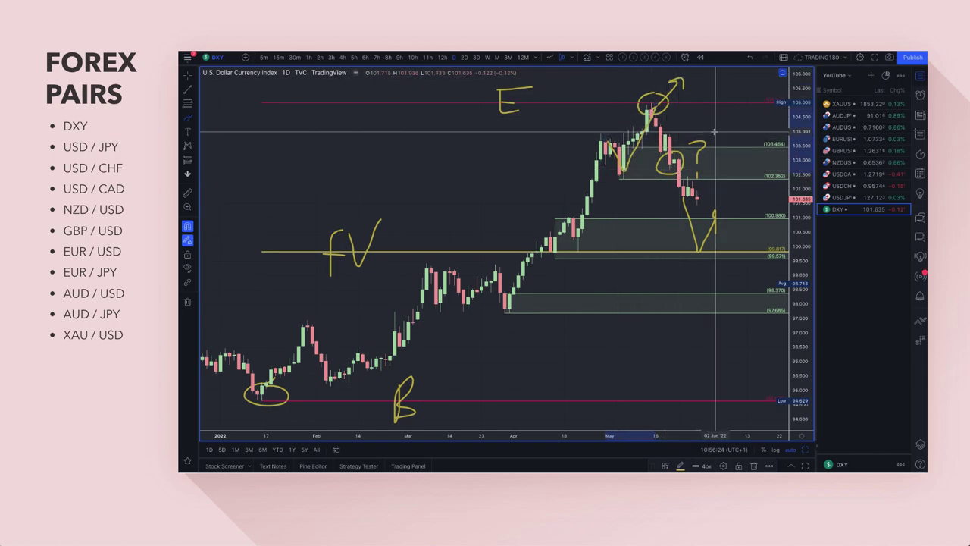
drag(697, 172, 711, 132)
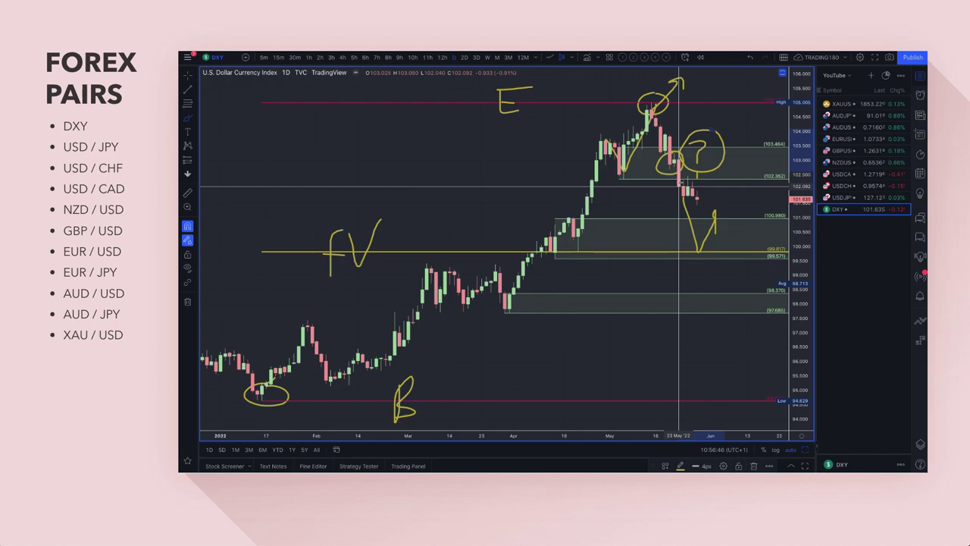
mouse_move(681, 184)
mouse_down()
mouse_move(689, 195)
mouse_move(716, 191)
mouse_up()
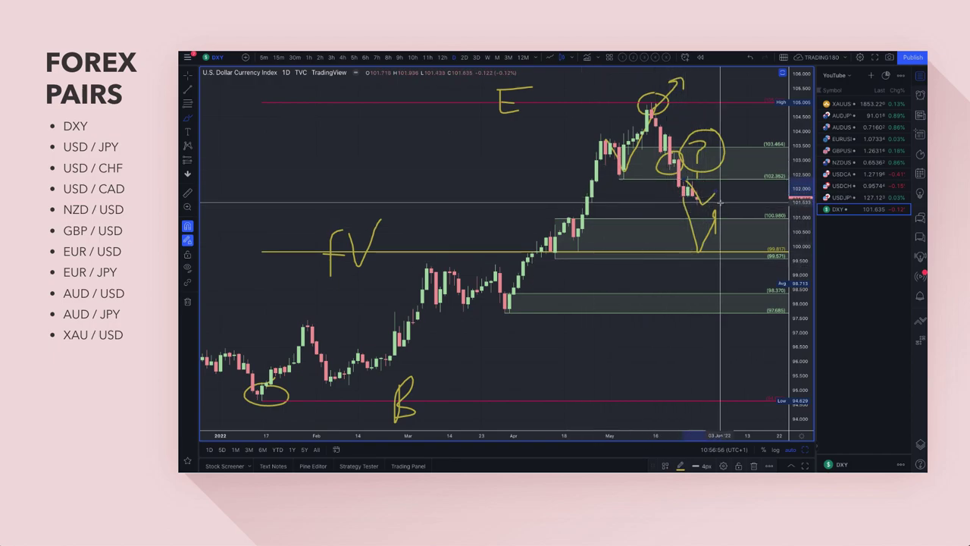
Brush circles around the V bottom at FV, the mid-February candles near B, and the May high
mouse_move(706, 231)
mouse_down()
mouse_move(691, 241)
mouse_move(709, 250)
mouse_move(745, 204)
mouse_move(760, 133)
mouse_move(765, 146)
mouse_up()
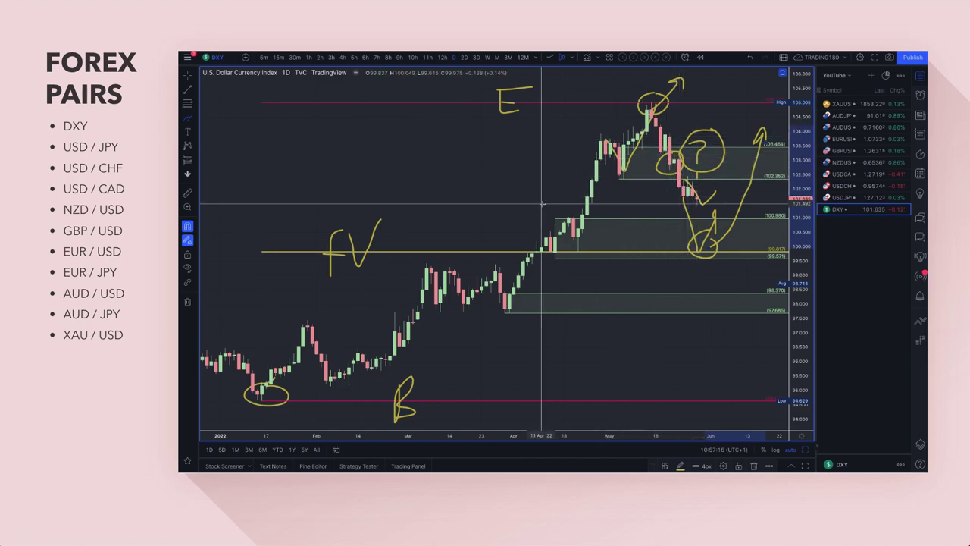
drag(379, 338, 393, 342)
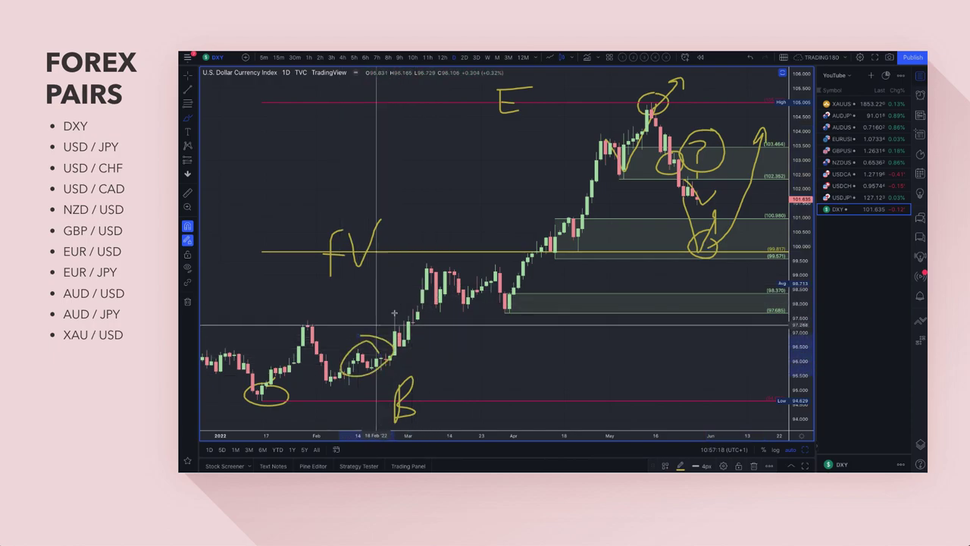
drag(583, 124, 641, 99)
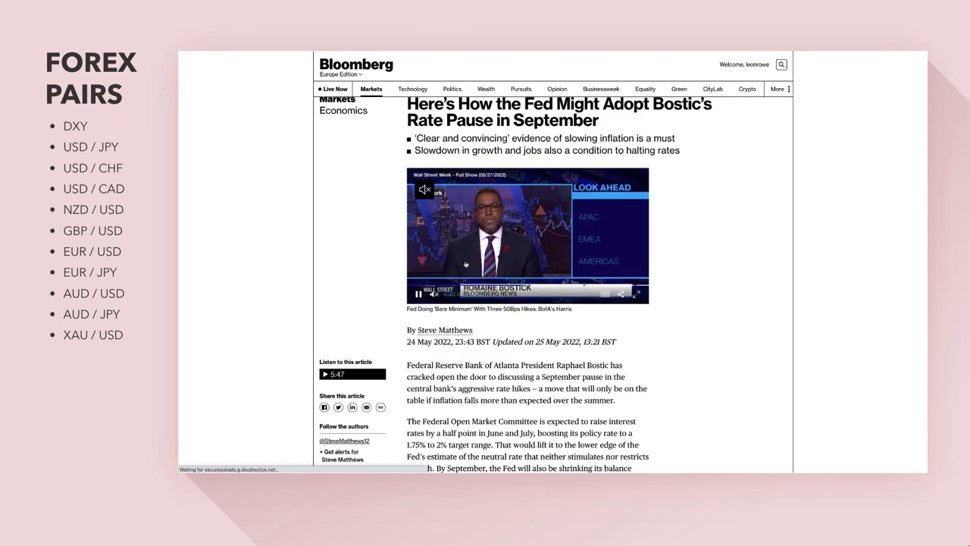
Highlight the Bloomberg Fed article's two-line headline and its bullet points
scroll(466, 264, up, 1)
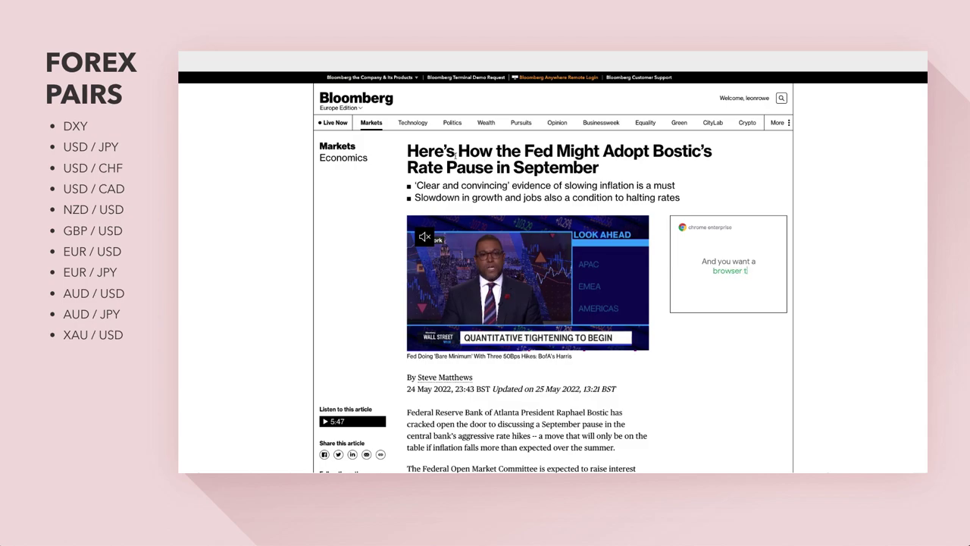
scroll(438, 152, down, 1)
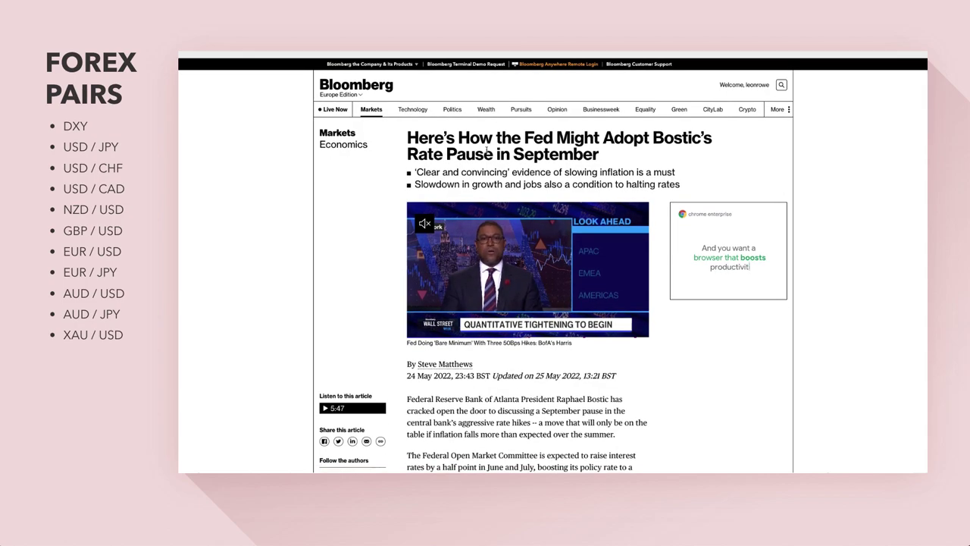
scroll(486, 152, down, 1)
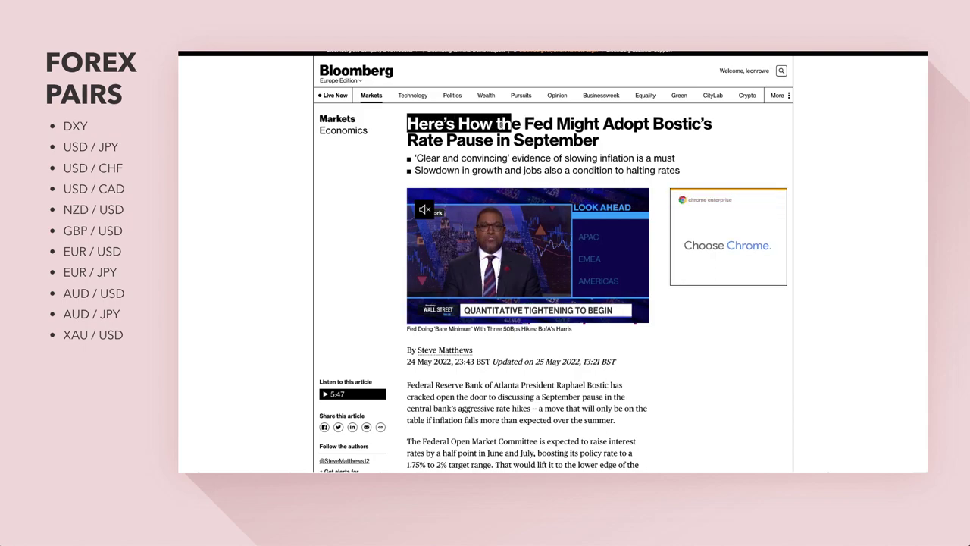
drag(593, 127, 613, 139)
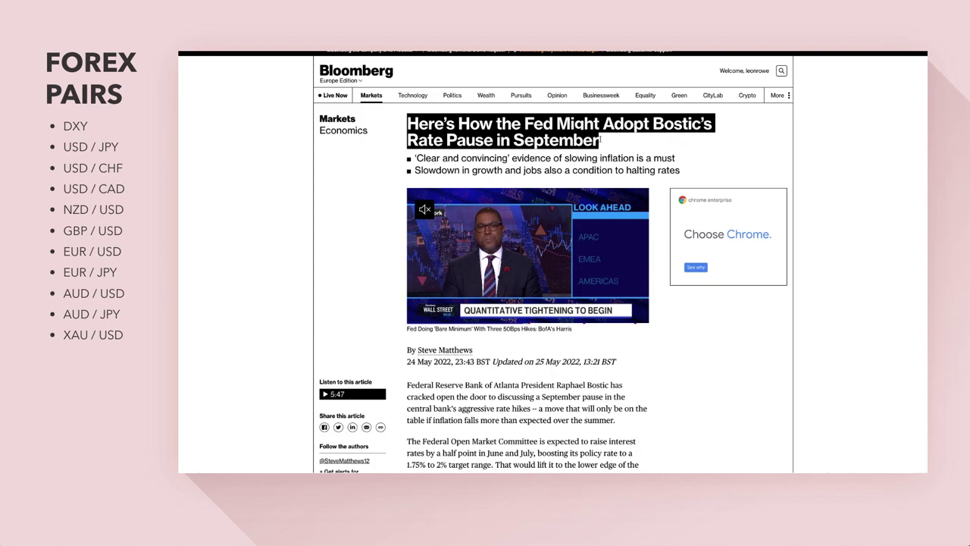
drag(444, 140, 487, 141)
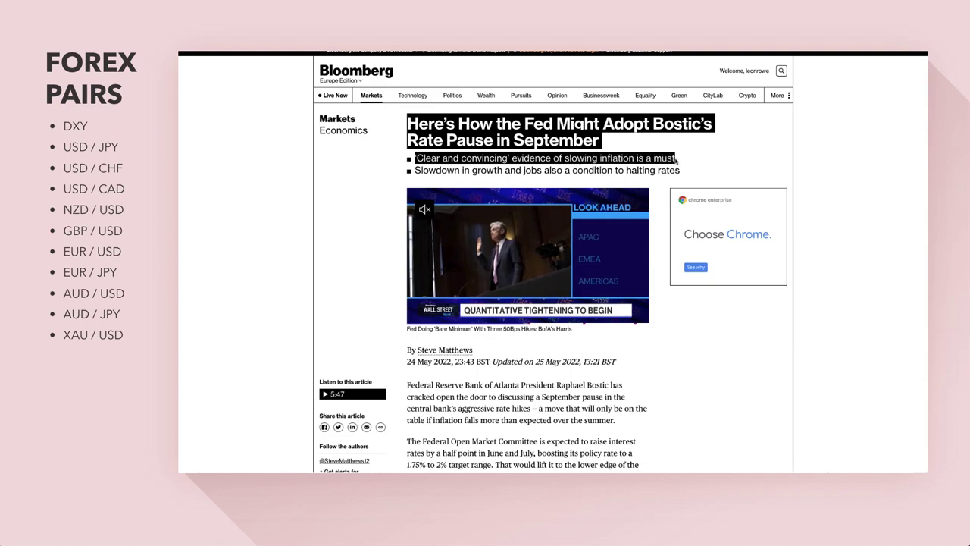
drag(675, 159, 599, 169)
drag(502, 170, 499, 169)
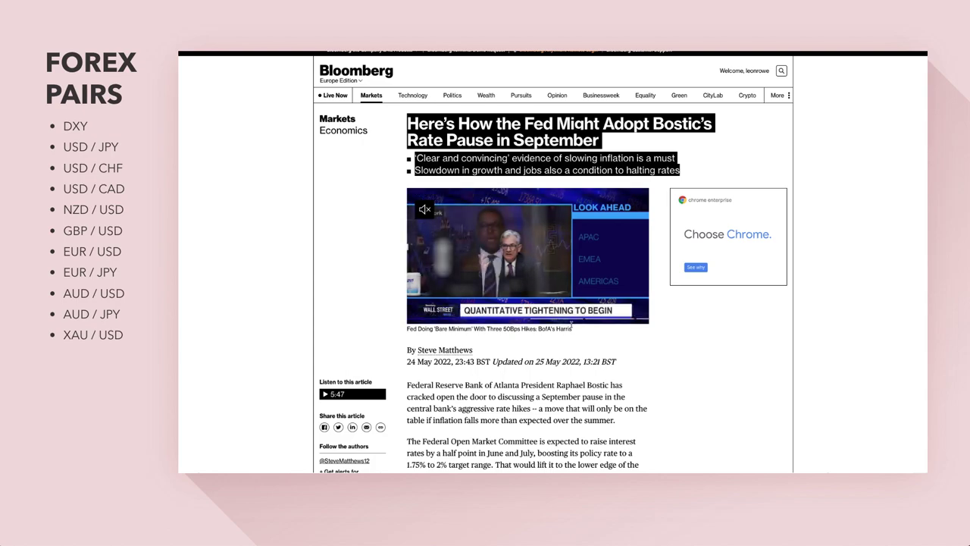
scroll(548, 362, down, 1)
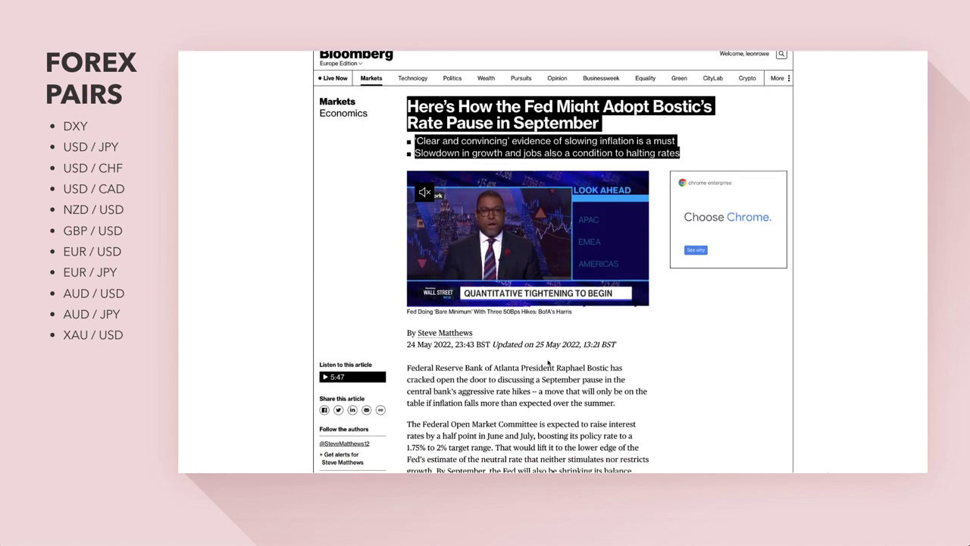
scroll(548, 362, down, 3)
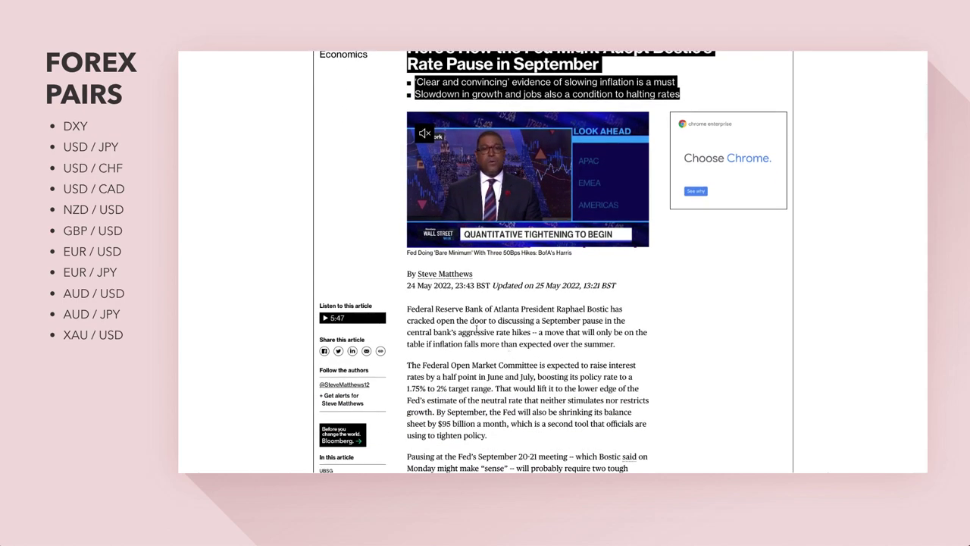
scroll(477, 327, up, 2)
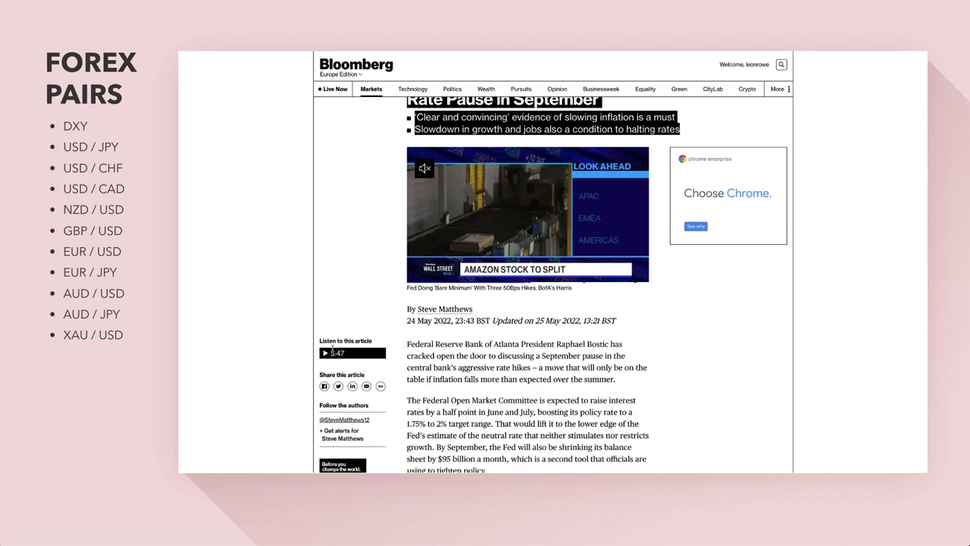
Clear that highlight and highlight the opening paragraph through 'September' to its end
click(407, 344)
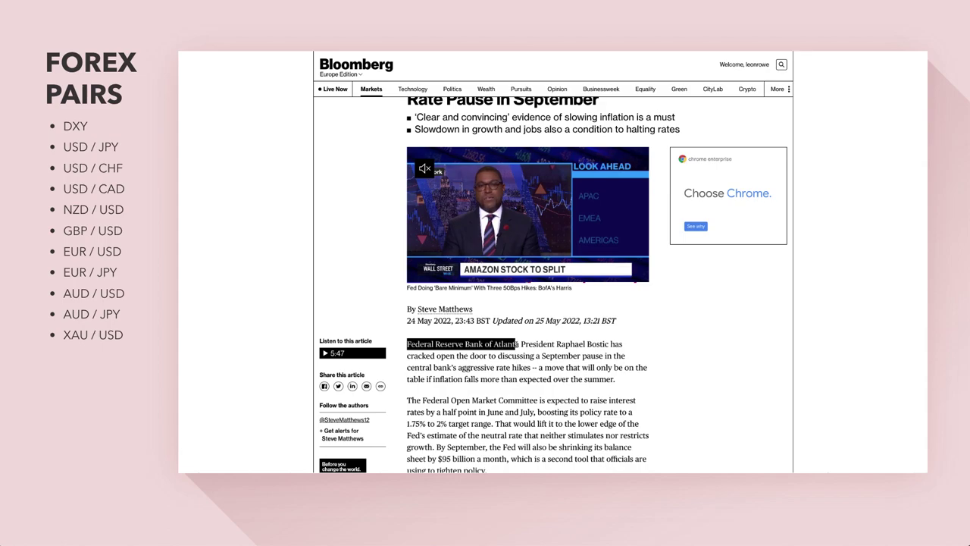
drag(608, 345, 574, 356)
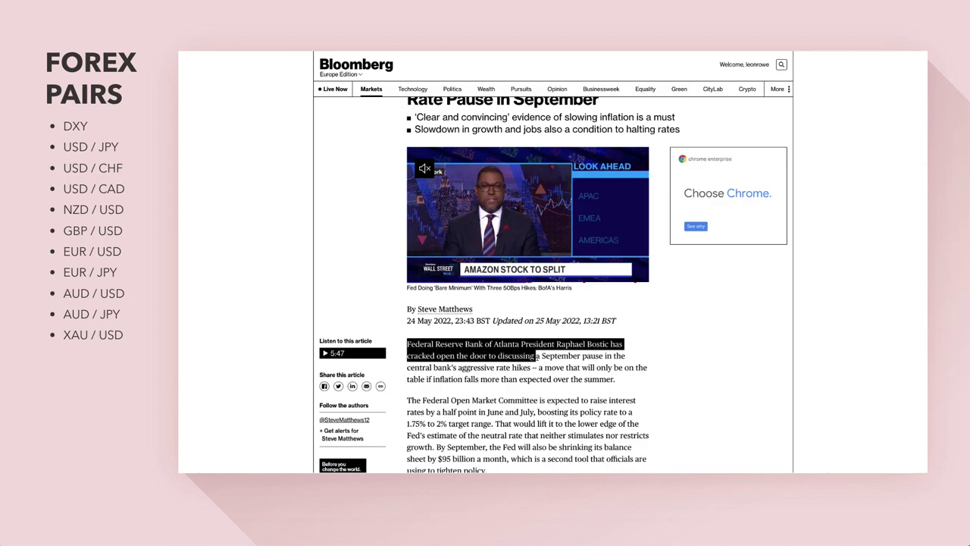
drag(558, 356, 448, 368)
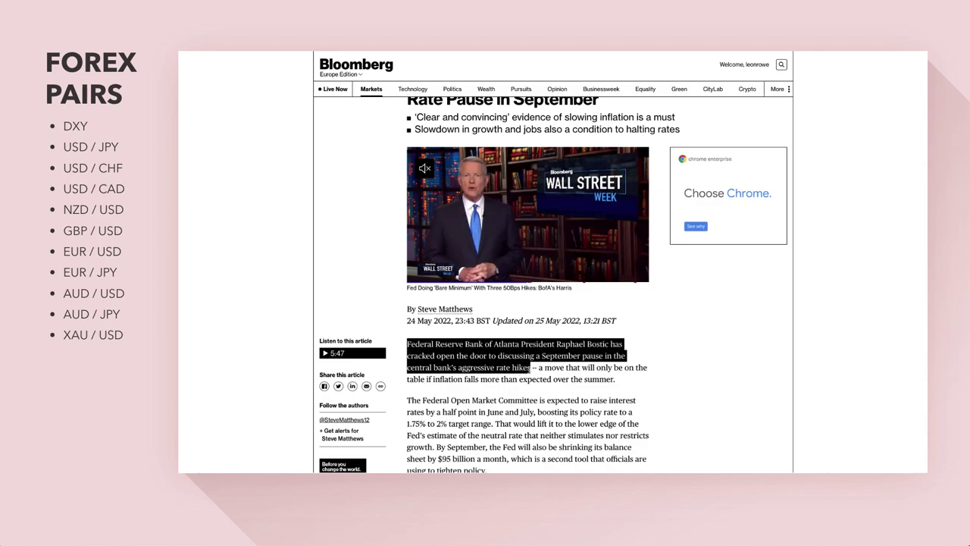
drag(623, 369, 554, 380)
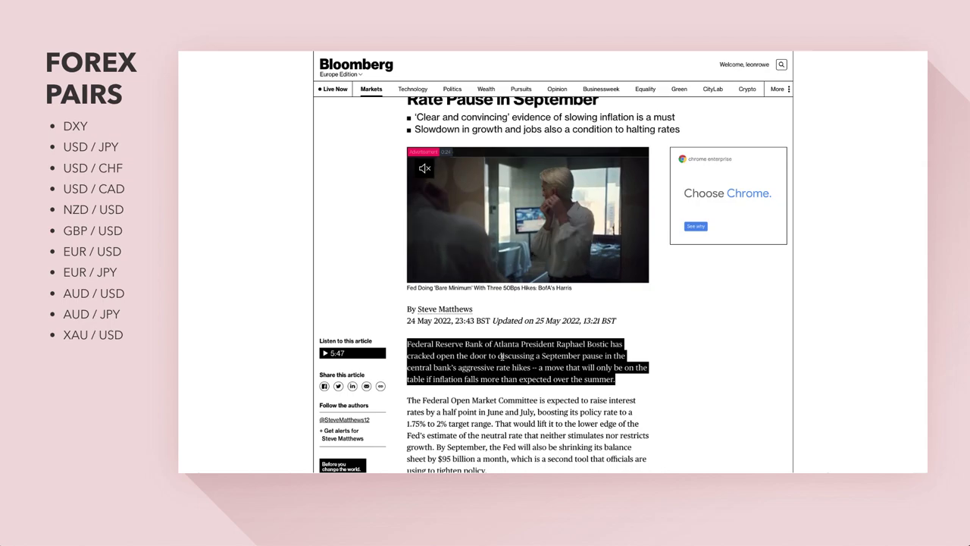
scroll(504, 355, up, 1)
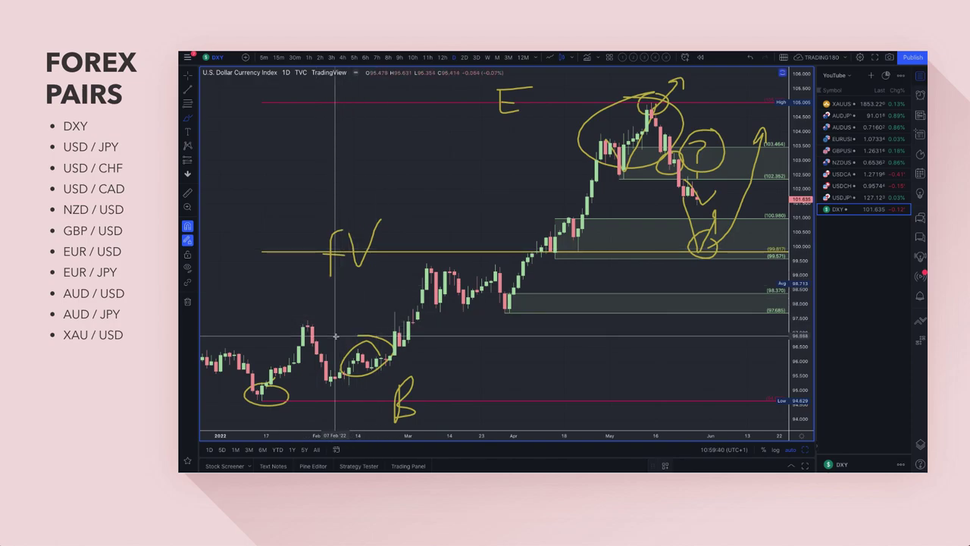
Brush a yellow line from the February lows to the May peak and write 'Peak' by the top arrow
mouse_move(336, 336)
mouse_down()
mouse_move(417, 261)
mouse_move(576, 150)
mouse_move(569, 153)
mouse_up()
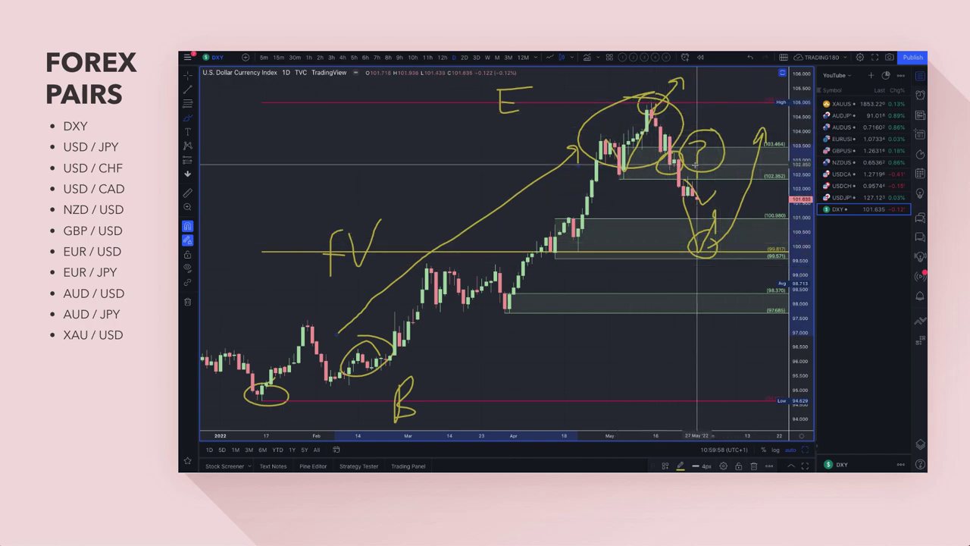
mouse_move(693, 88)
mouse_down()
mouse_move(707, 79)
mouse_move(702, 95)
mouse_move(721, 93)
mouse_move(764, 74)
mouse_up()
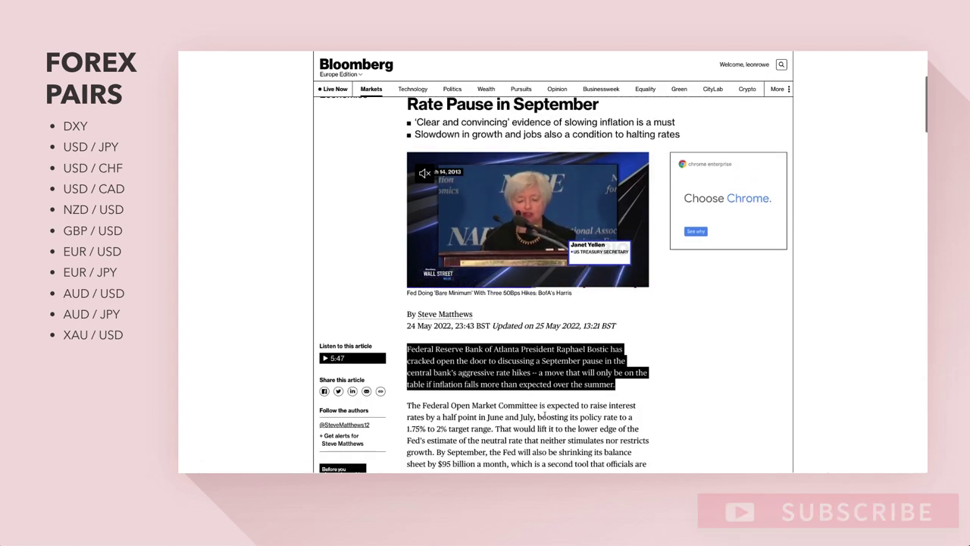
Scroll through the highlighted Fed article, then switch back to the DXY chart in TradingView
scroll(496, 379, down, 1)
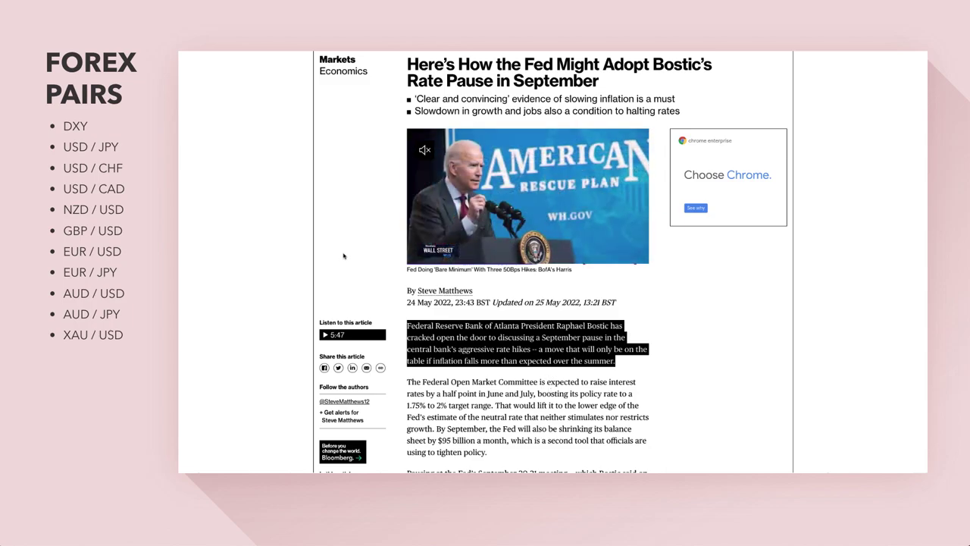
scroll(343, 256, up, 1)
scroll(349, 257, up, 1)
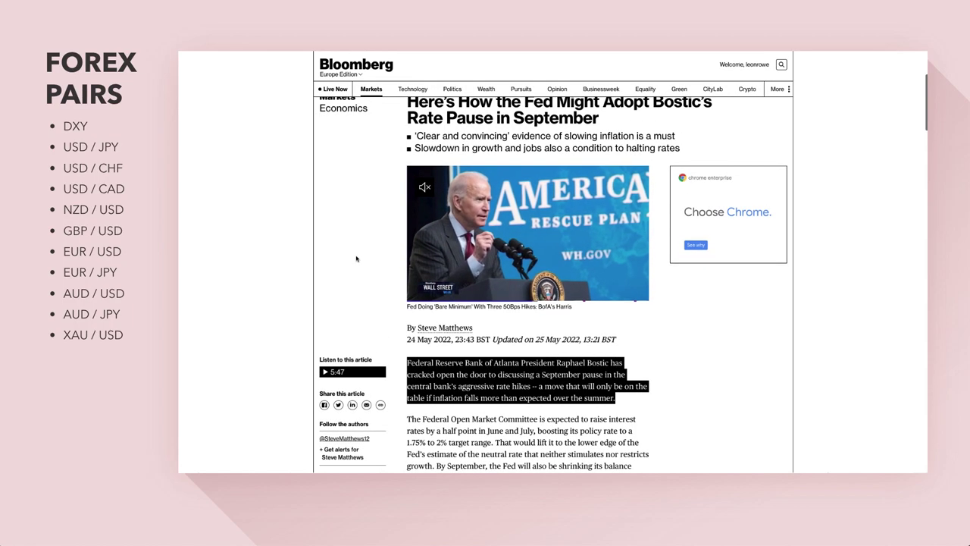
scroll(347, 236, up, 1)
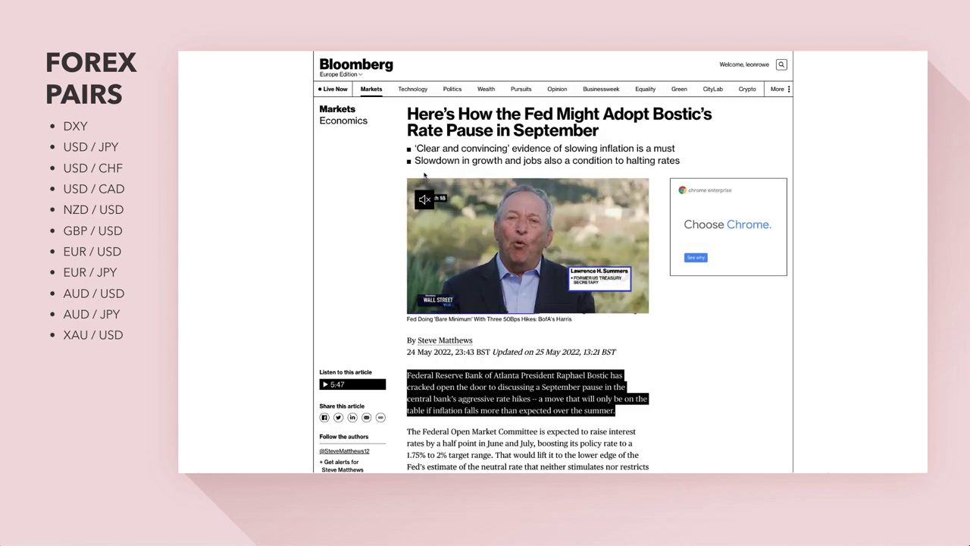
scroll(464, 158, up, 1)
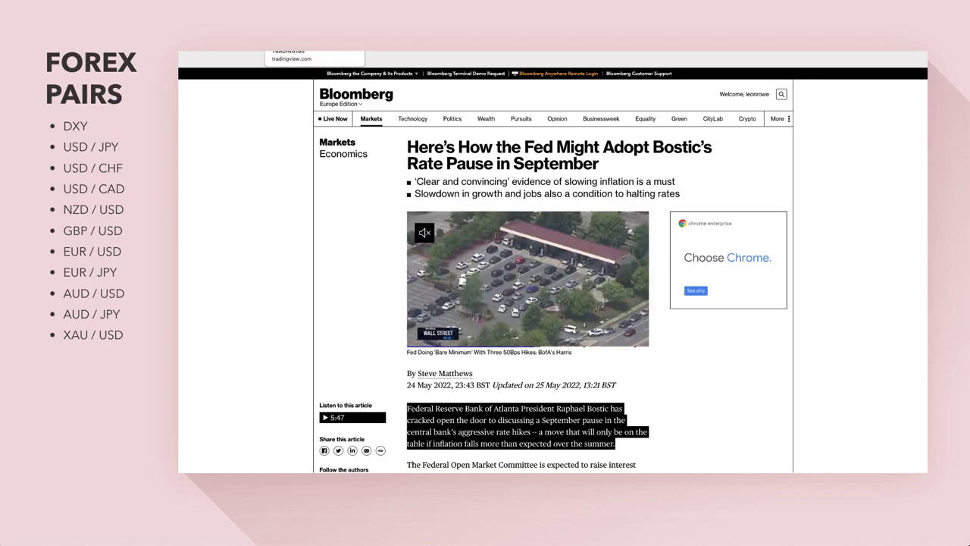
click(314, 51)
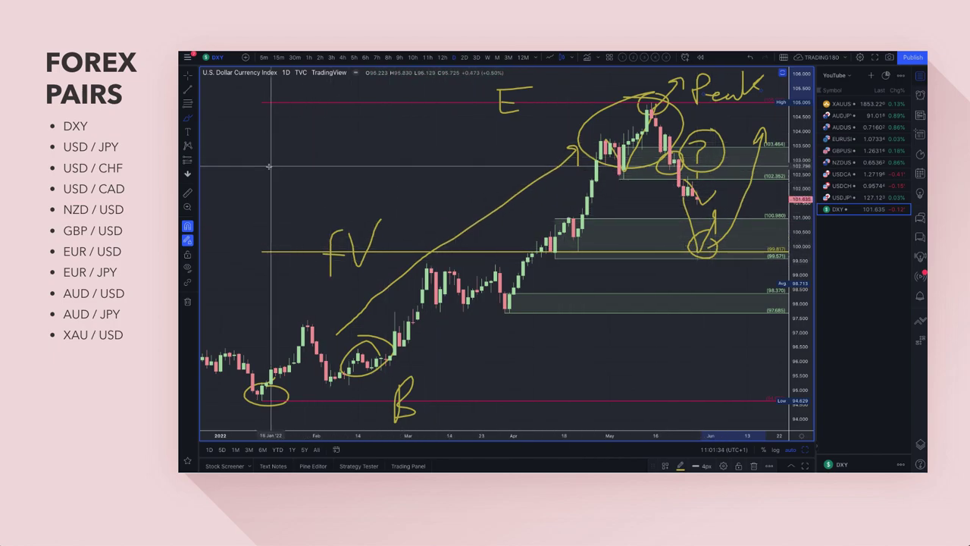
Sketch an upward and a down-right arrow at the chart's upper left, then remove all drawings
mouse_move(256, 160)
mouse_down()
mouse_move(289, 116)
mouse_move(295, 129)
mouse_up()
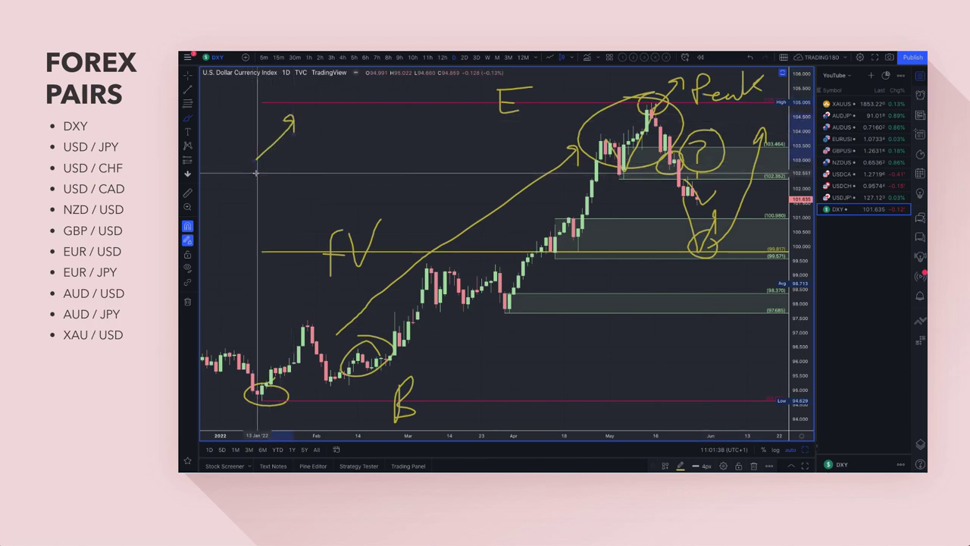
drag(260, 177, 298, 221)
drag(298, 221, 287, 218)
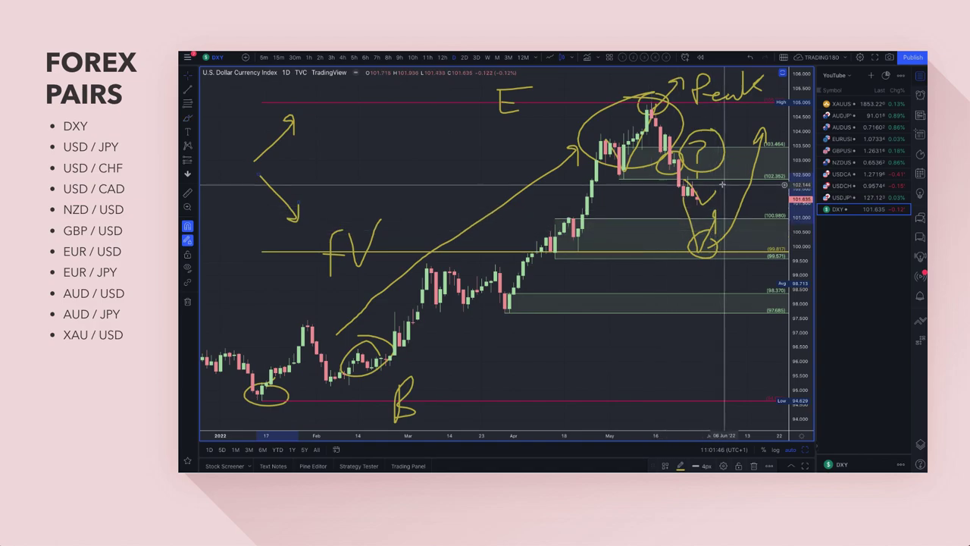
click(188, 301)
Mark DXY demand zones at 100.980–99.571 and 98.370–97.685 using the DEMAND template
click(187, 104)
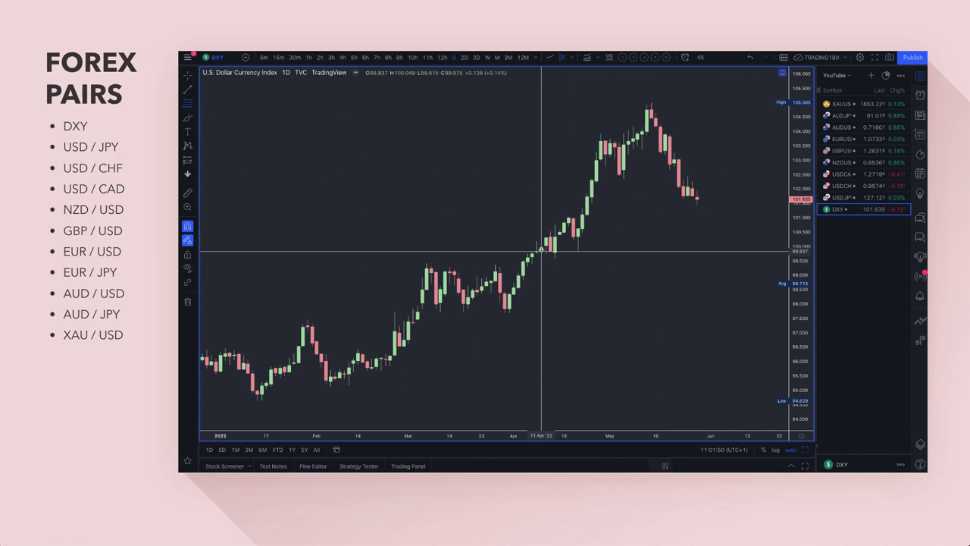
mouse_move(574, 218)
mouse_down()
mouse_move(579, 245)
mouse_move(555, 258)
mouse_up()
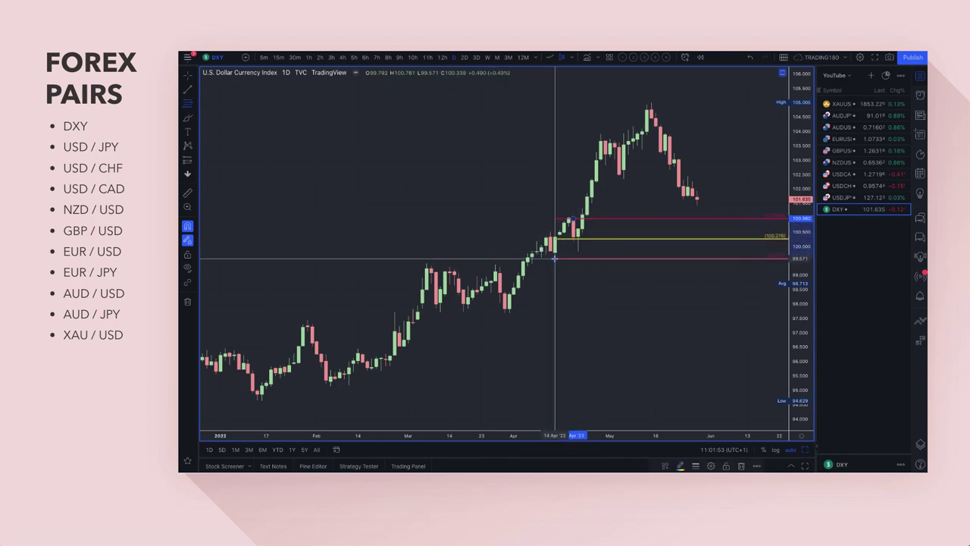
click(663, 466)
click(691, 301)
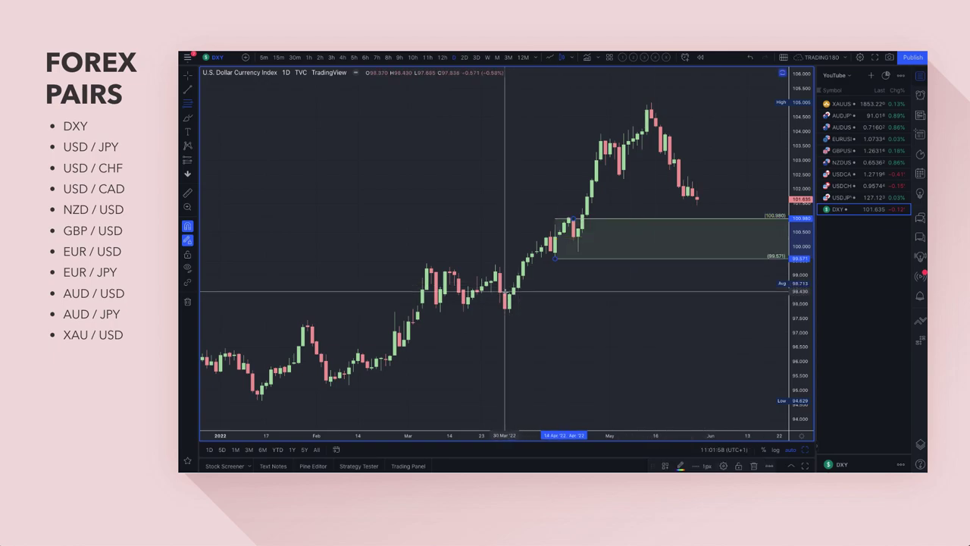
drag(504, 292, 505, 313)
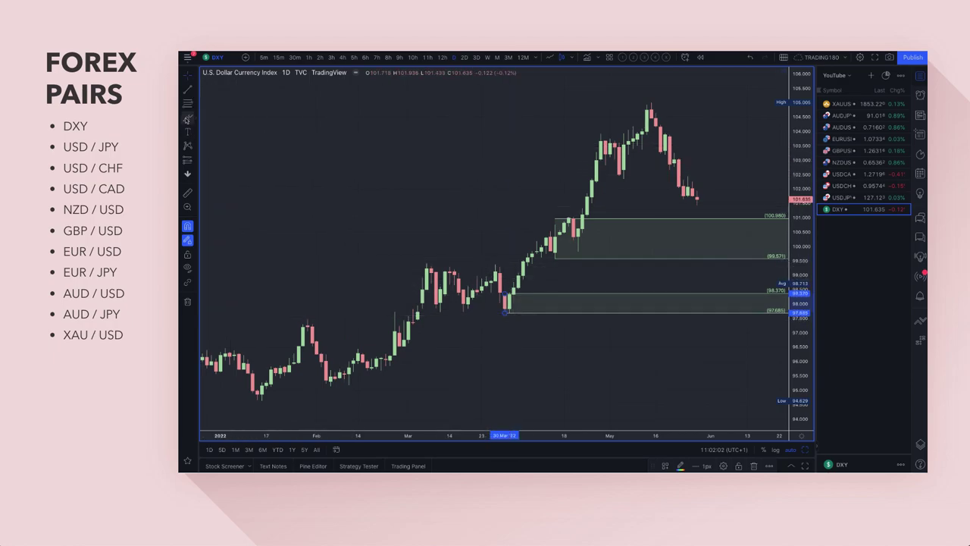
Brush a yellow upward rebound arrow from the latest DXY candle
click(188, 120)
mouse_move(698, 199)
mouse_down()
mouse_move(702, 215)
mouse_move(722, 212)
mouse_move(739, 186)
mouse_move(702, 221)
mouse_move(699, 203)
mouse_move(707, 209)
mouse_up()
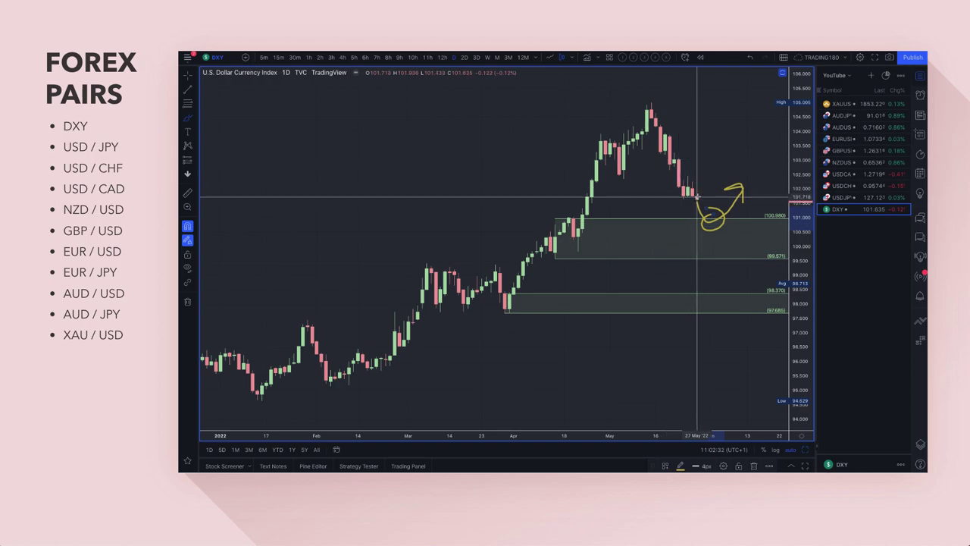
mouse_move(697, 197)
mouse_down()
mouse_move(770, 114)
mouse_move(771, 133)
mouse_up()
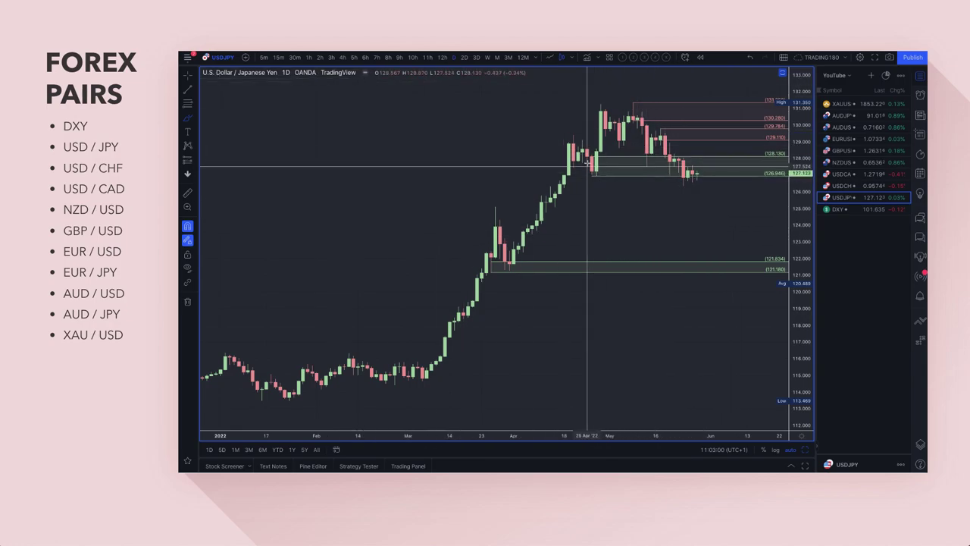
Sketch yellow freehand price paths, a loop and an upward stroke, on the USD/JPY chart
mouse_move(639, 162)
mouse_down()
mouse_move(665, 131)
mouse_move(674, 173)
mouse_move(680, 151)
mouse_move(684, 173)
mouse_up()
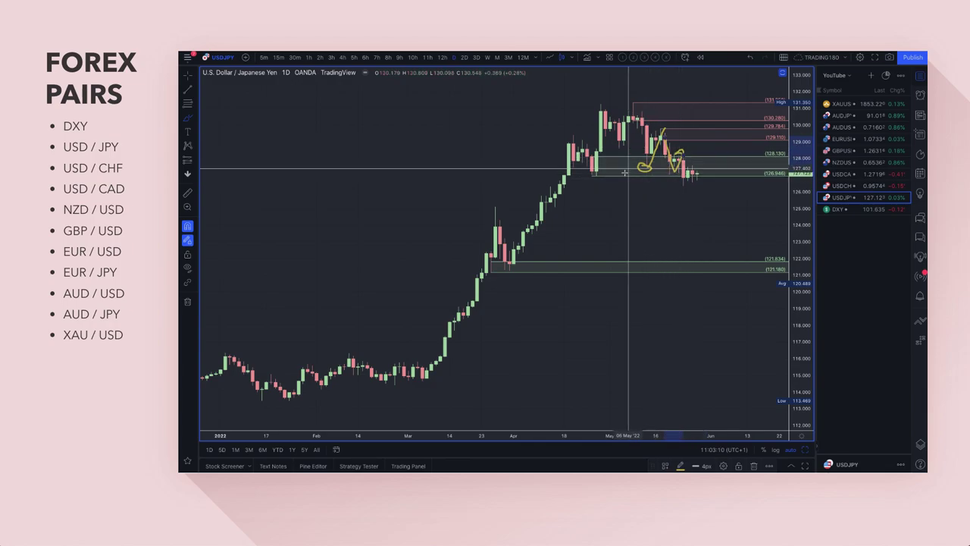
scroll(678, 173, up, 2)
scroll(678, 173, up, 3)
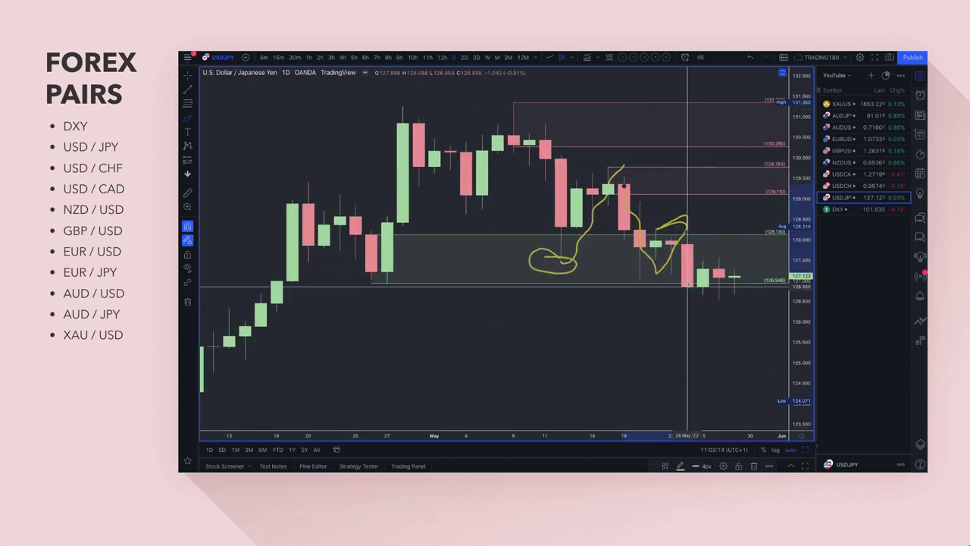
mouse_move(698, 282)
mouse_down()
mouse_move(660, 297)
mouse_move(686, 307)
mouse_move(718, 270)
mouse_move(704, 269)
mouse_up()
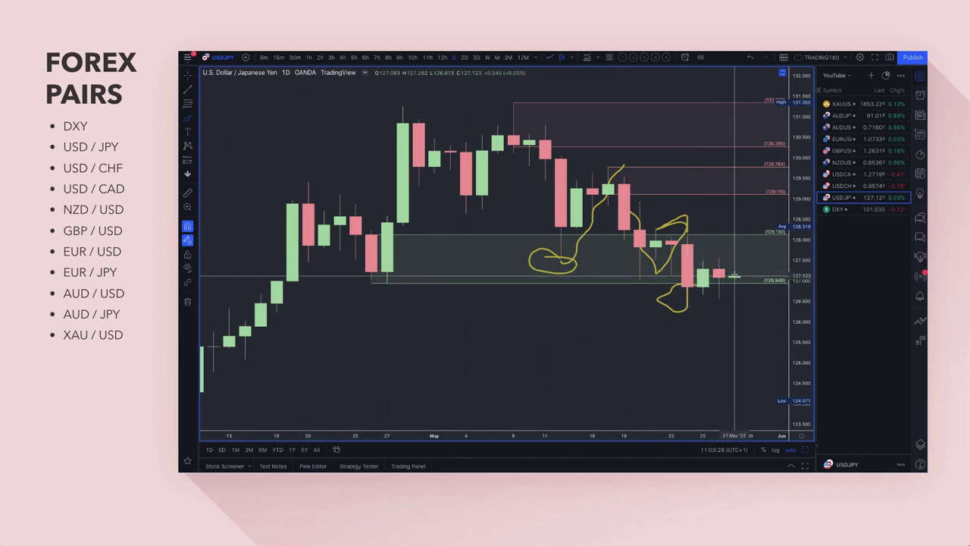
click(192, 118)
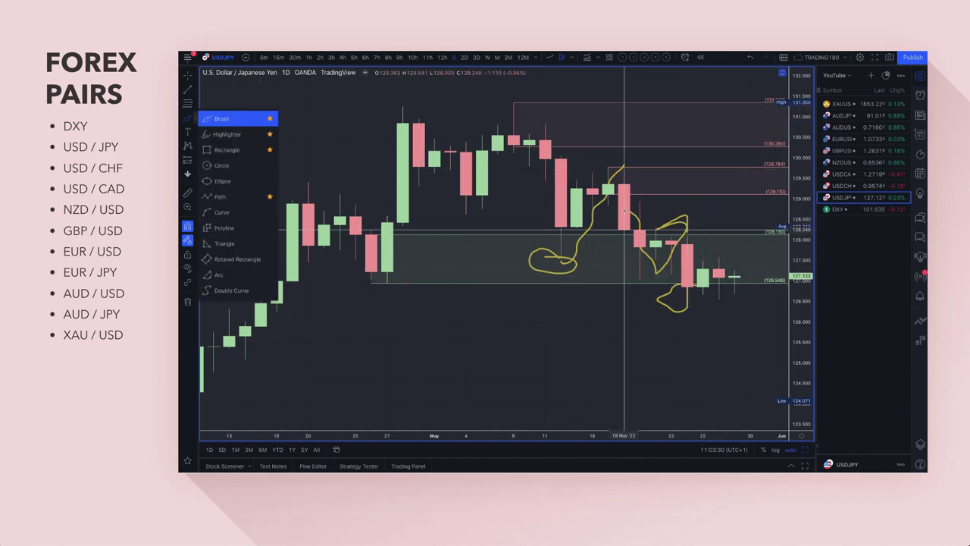
mouse_move(734, 278)
mouse_down()
mouse_move(760, 199)
mouse_move(765, 218)
mouse_up()
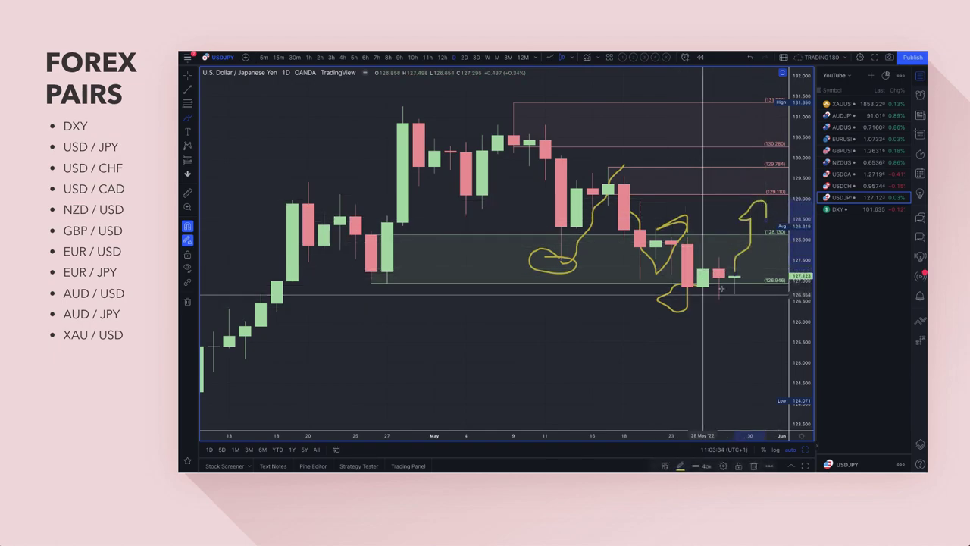
Delete the yellow strokes near 24 May and 11 May, then bring up the Bloomberg Kuroda article
scroll(621, 318, down, 2)
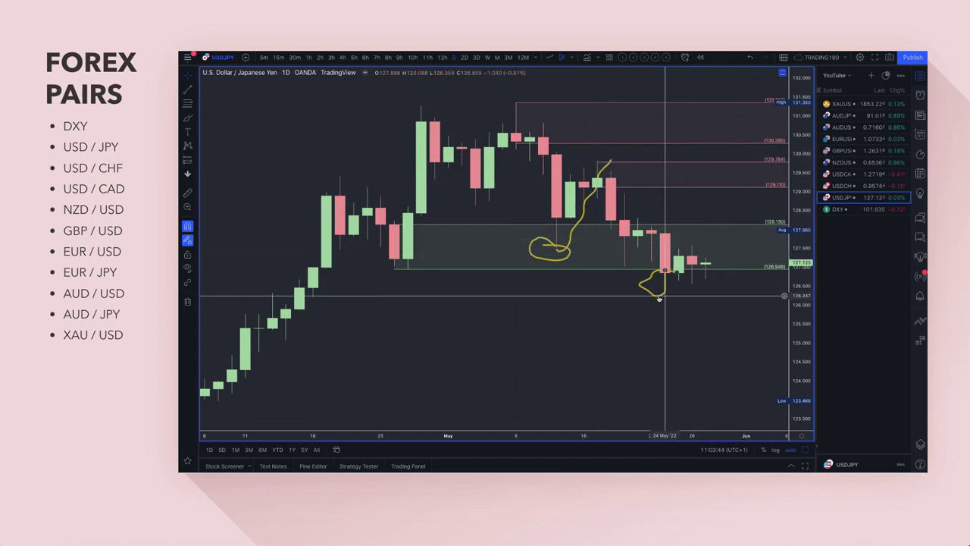
key(Delete)
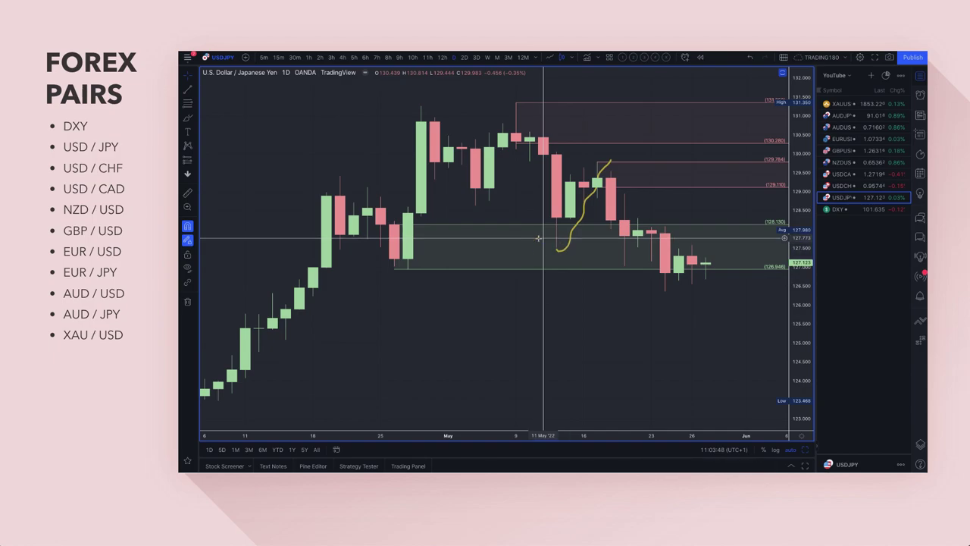
click(599, 174)
key(Delete)
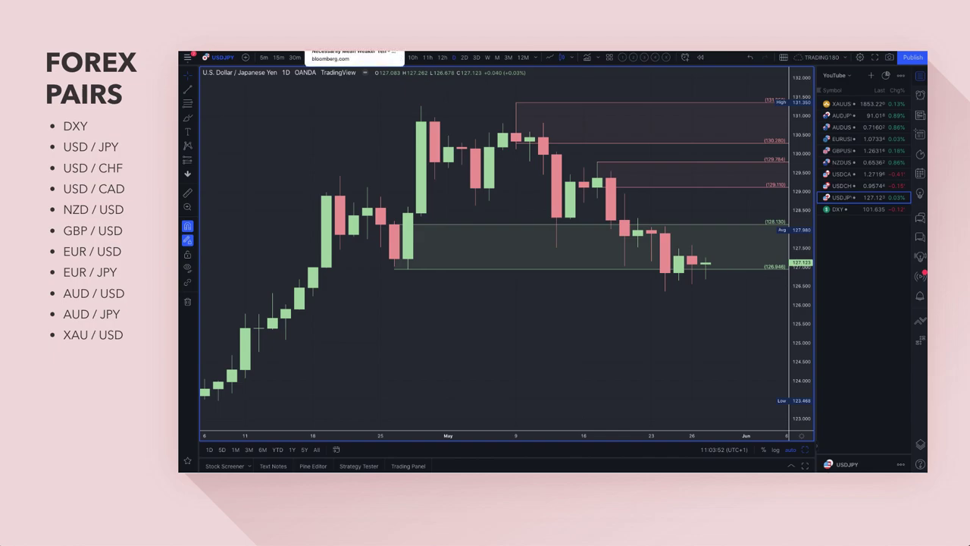
click(356, 51)
Highlight the opening paragraph of the Bloomberg Kuroda article
scroll(438, 255, down, 1)
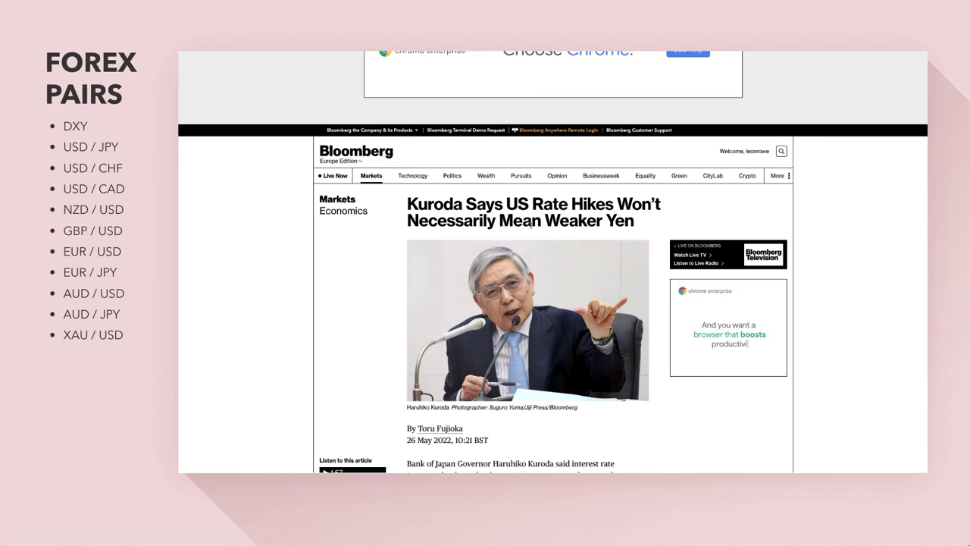
scroll(531, 225, down, 1)
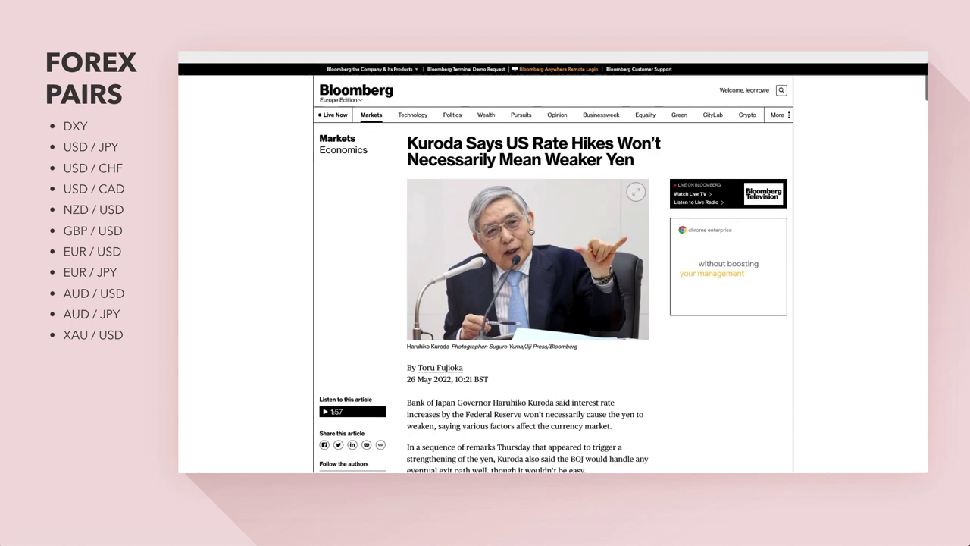
scroll(460, 402, down, 1)
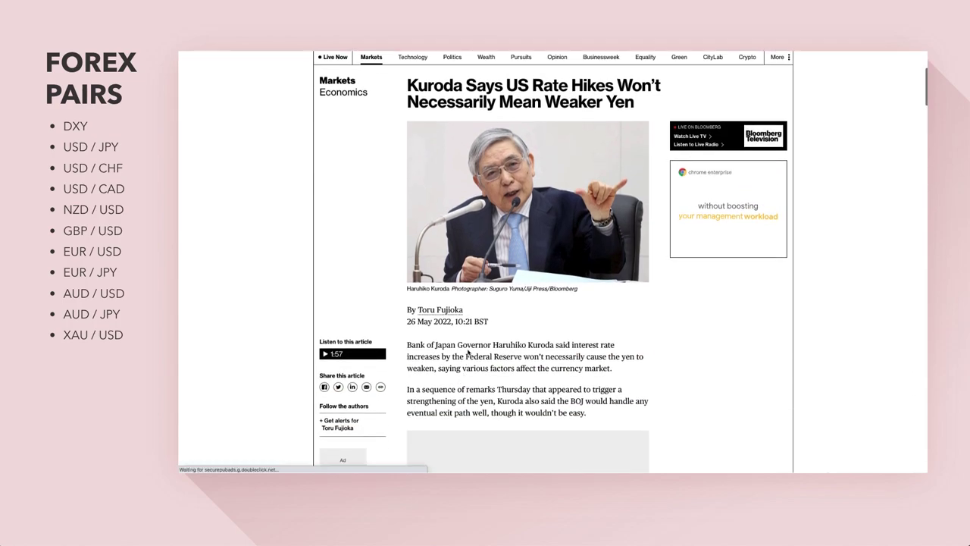
mouse_move(483, 345)
mouse_down()
mouse_move(612, 346)
mouse_move(492, 356)
mouse_up()
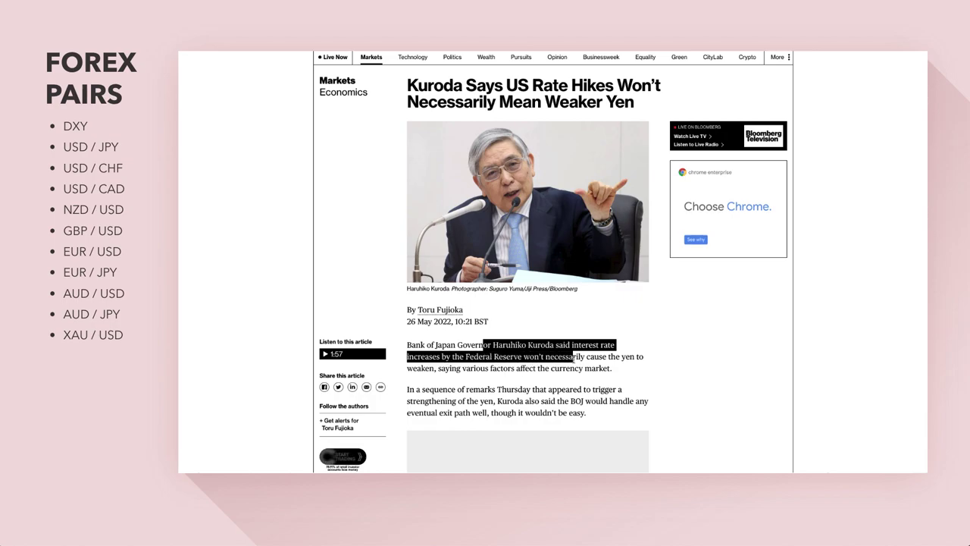
drag(634, 357, 493, 369)
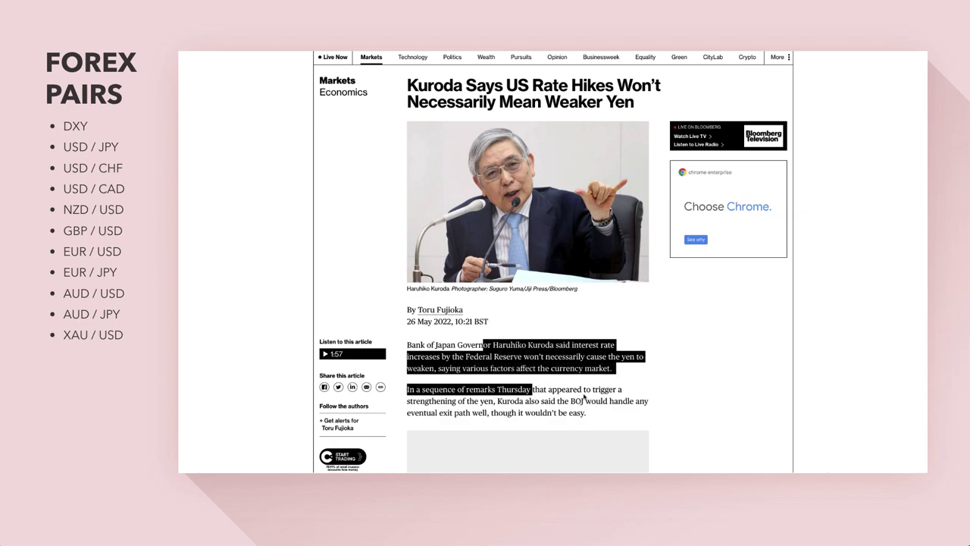
Highlight the quote that Fed rate hikes may affect US government bonds and stock prices
scroll(581, 395, down, 5)
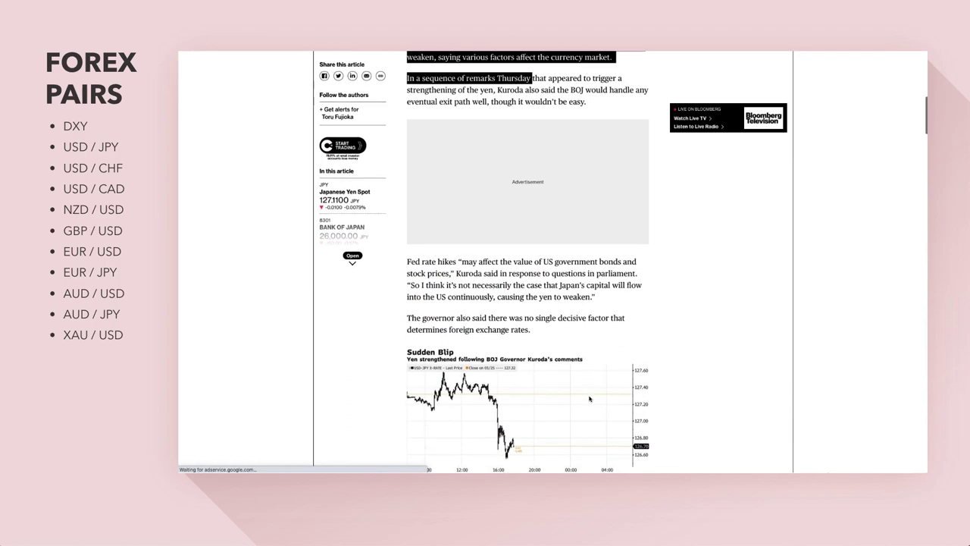
scroll(590, 399, down, 1)
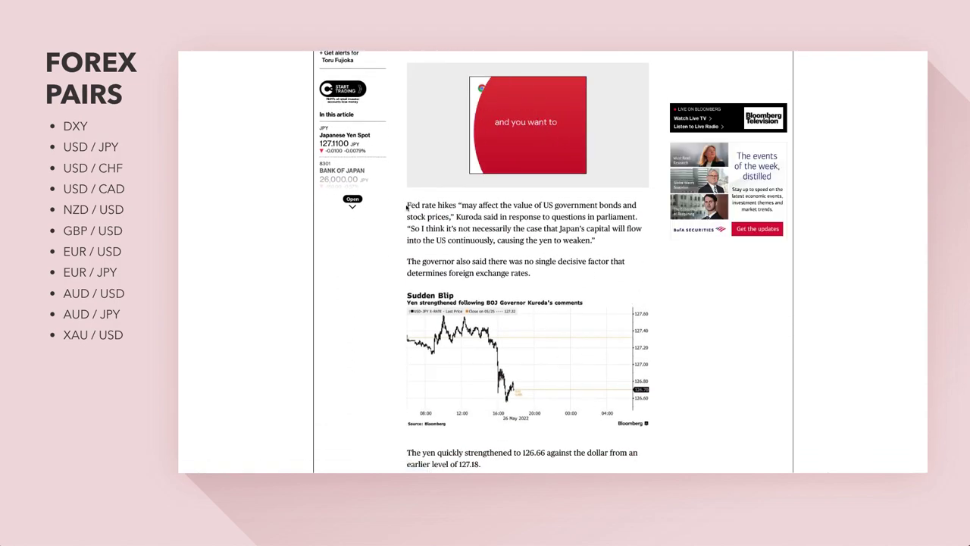
drag(430, 206, 457, 205)
drag(530, 206, 454, 218)
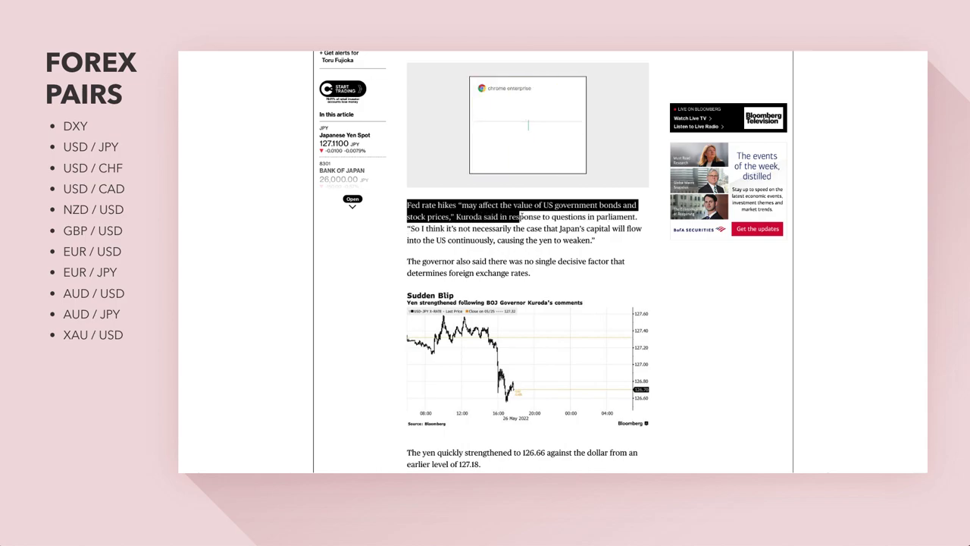